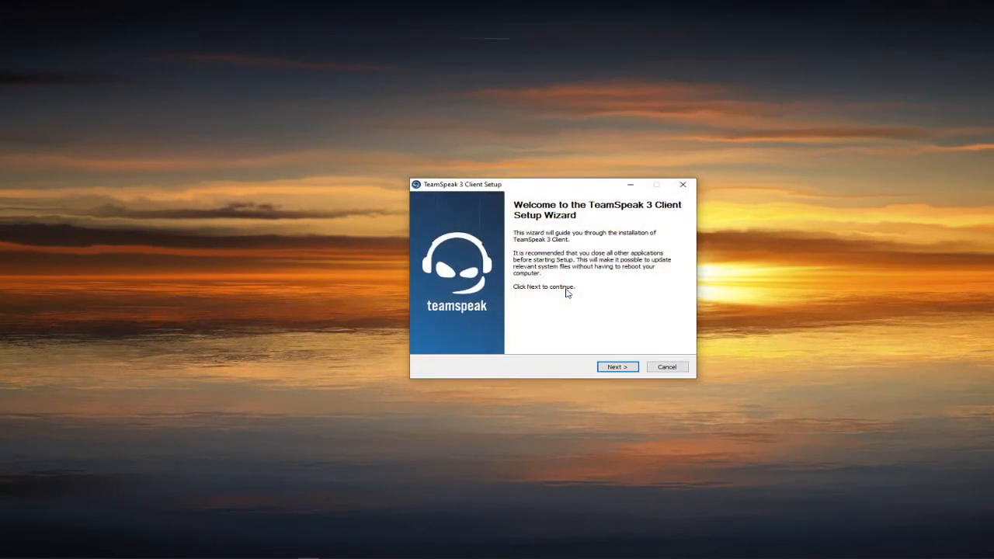
# - Accept the license agreement in the TeamSpeak 3 Client setup and choose installation for anyone using this computer
pyautogui.click(616, 368)
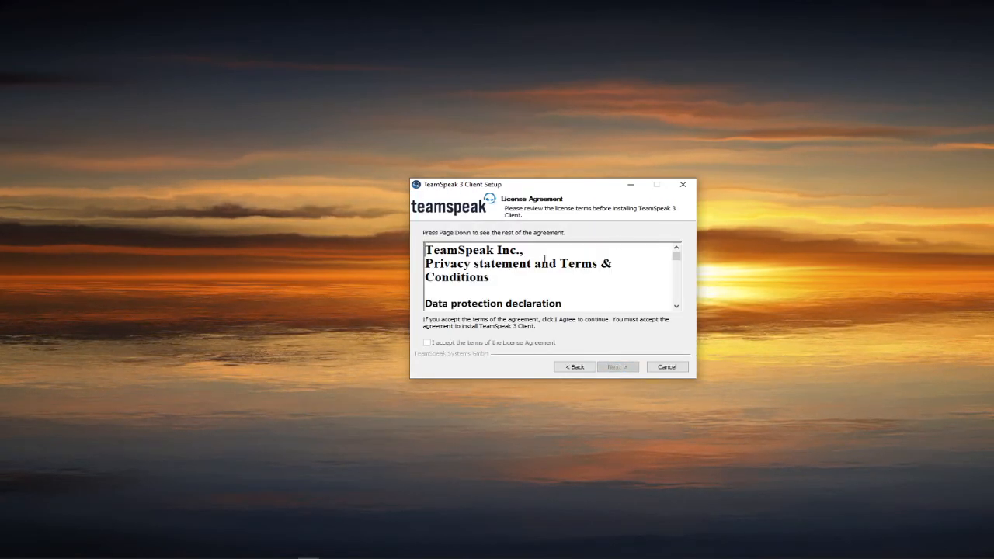
pyautogui.moveTo(684, 253); pyautogui.dragTo(682, 313)
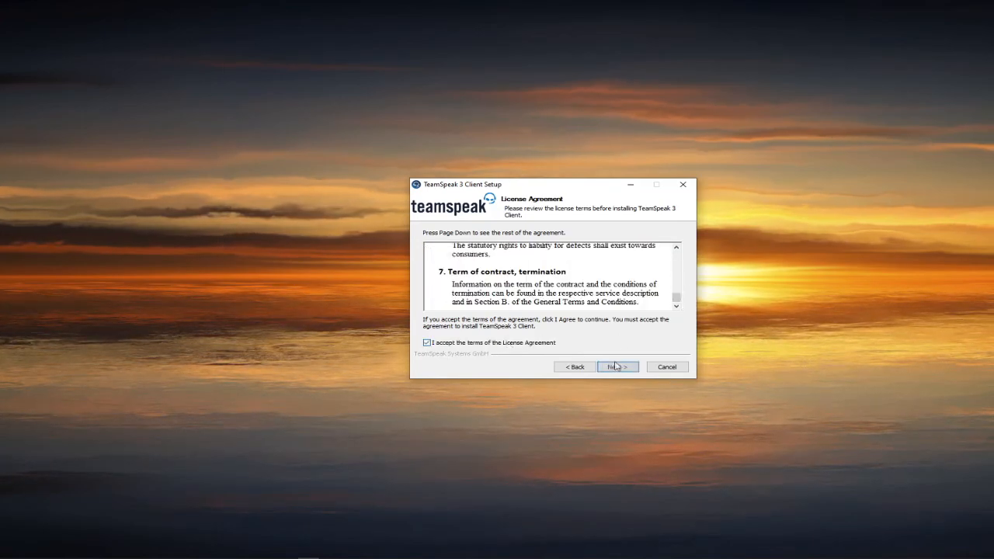
pyautogui.click(616, 366)
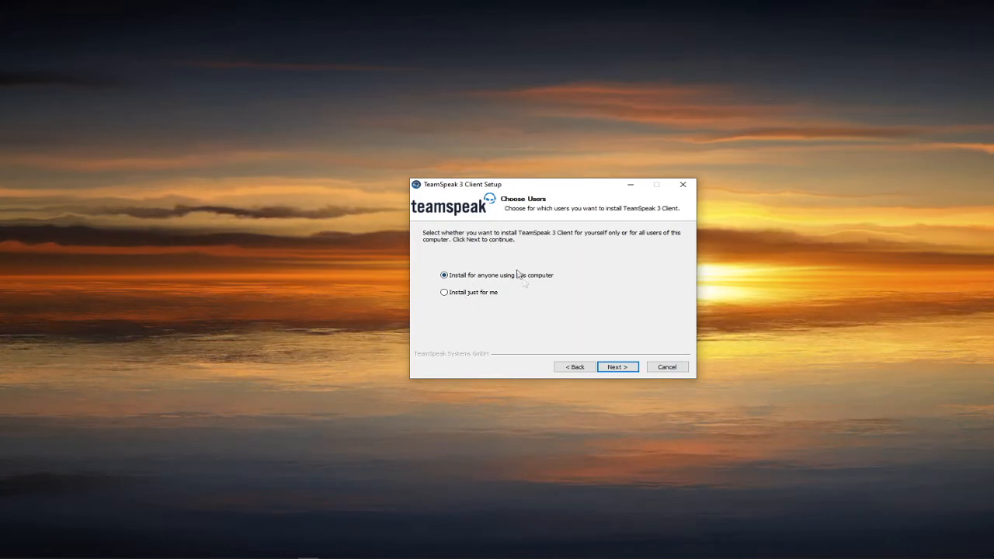
pyautogui.click(614, 368)
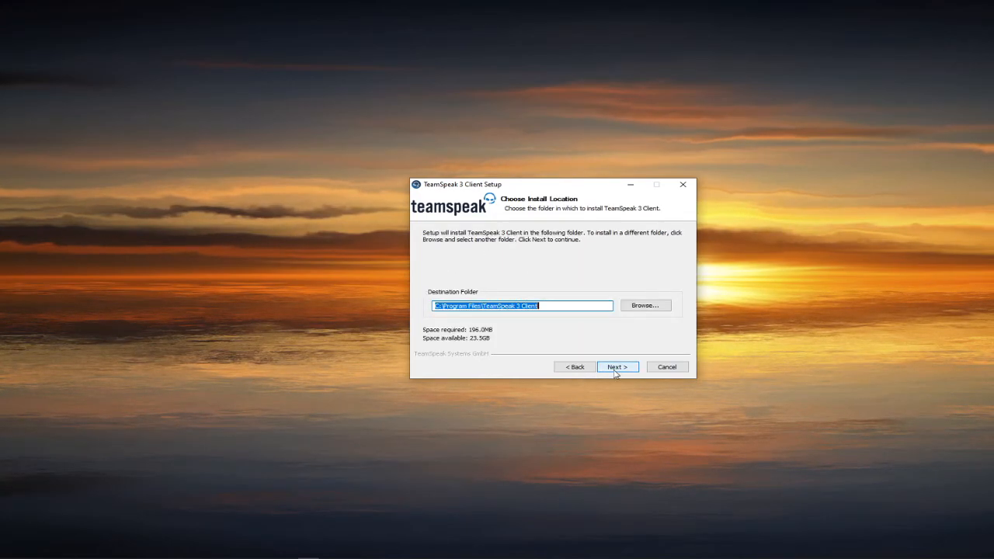
pyautogui.click(655, 312)
pyautogui.scroll(-3, 551, 309)
pyautogui.scroll(3, 579, 334)
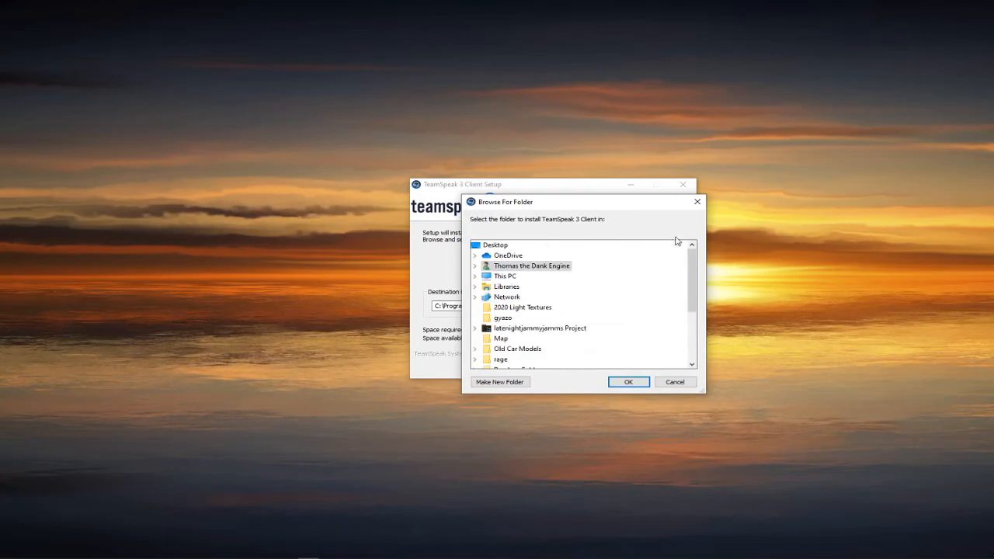
pyautogui.click(698, 202)
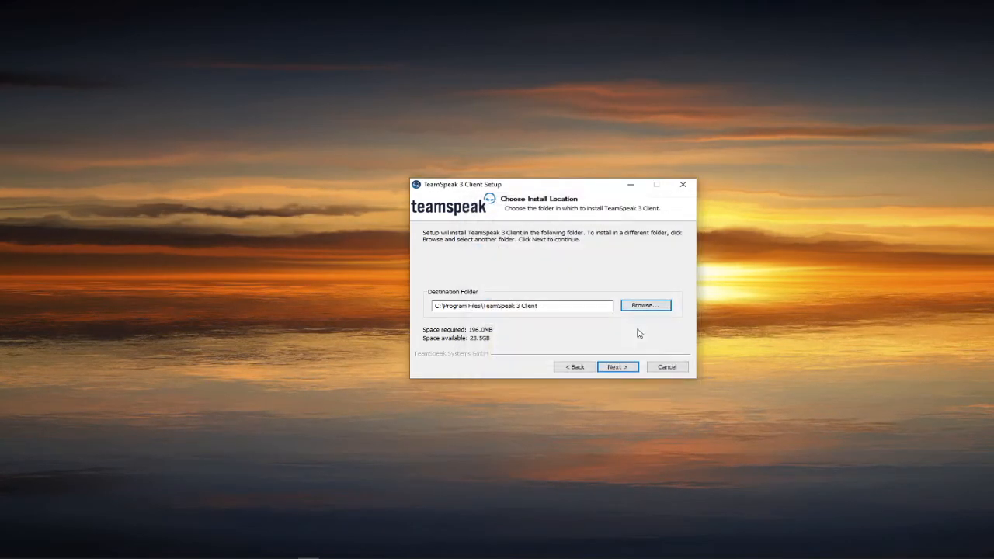
# - Install TeamSpeak 3 Client in the default folder, with configuration in user own files and no Overwolf overlay, and run it
pyautogui.click(615, 370)
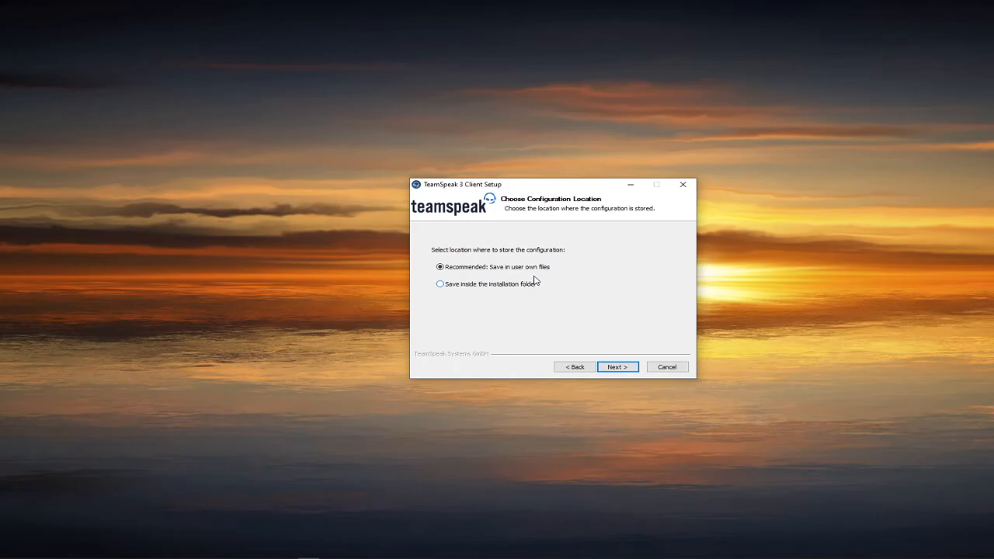
pyautogui.click(617, 371)
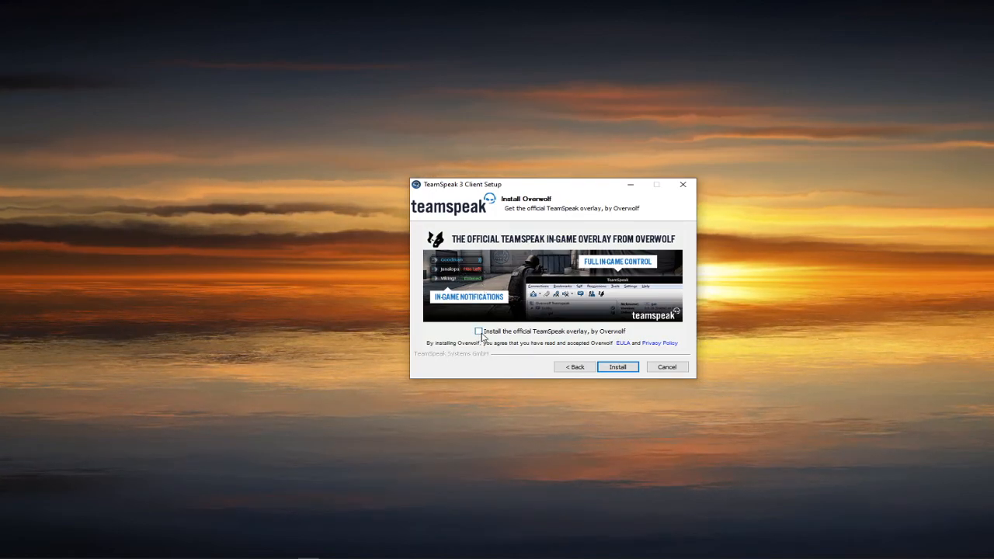
pyautogui.click(619, 368)
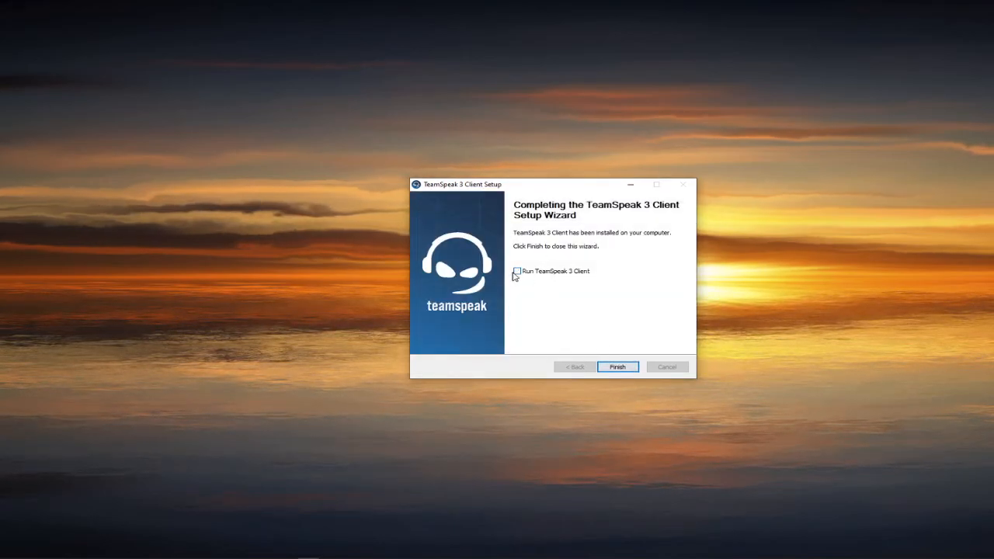
pyautogui.click(618, 366)
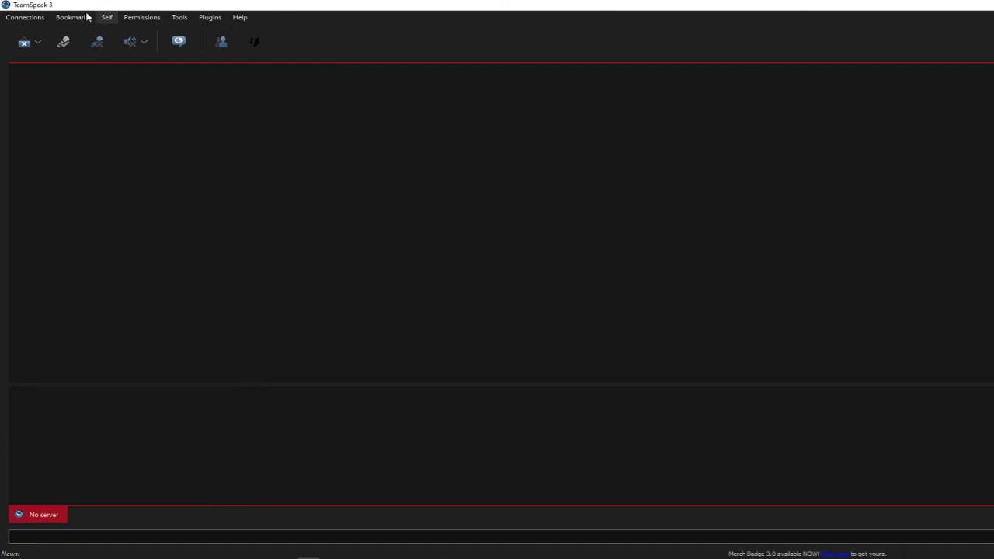
# - Connect to the server at localhost, keeping the prefilled nickname and leaving the server password empty
pyautogui.click(40, 18)
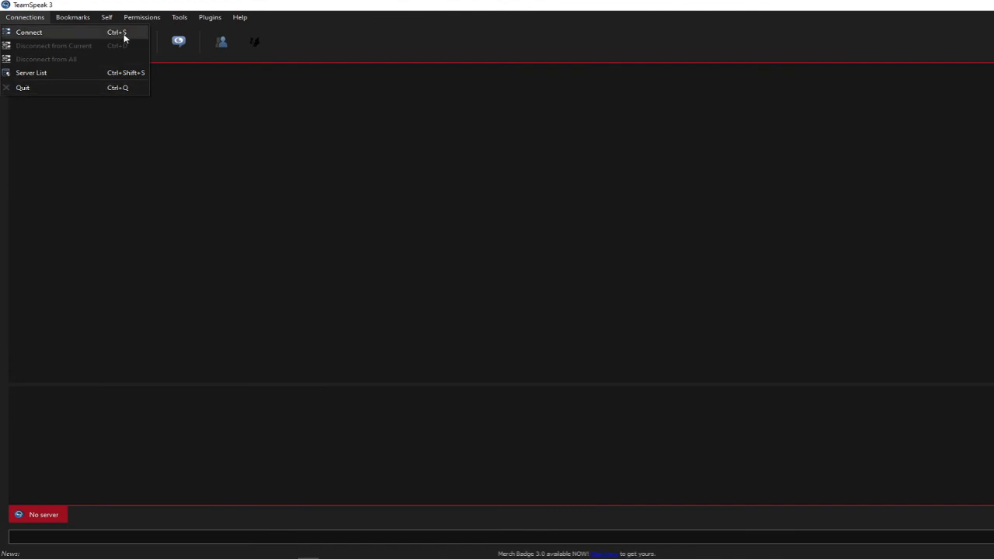
pyautogui.click(310, 215)
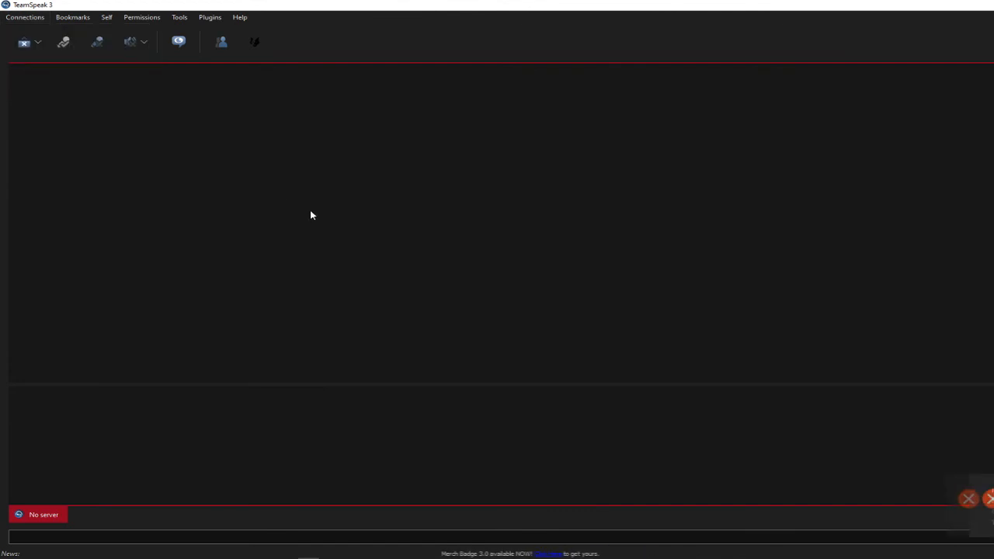
pyautogui.hotkey('ctrl', 's')
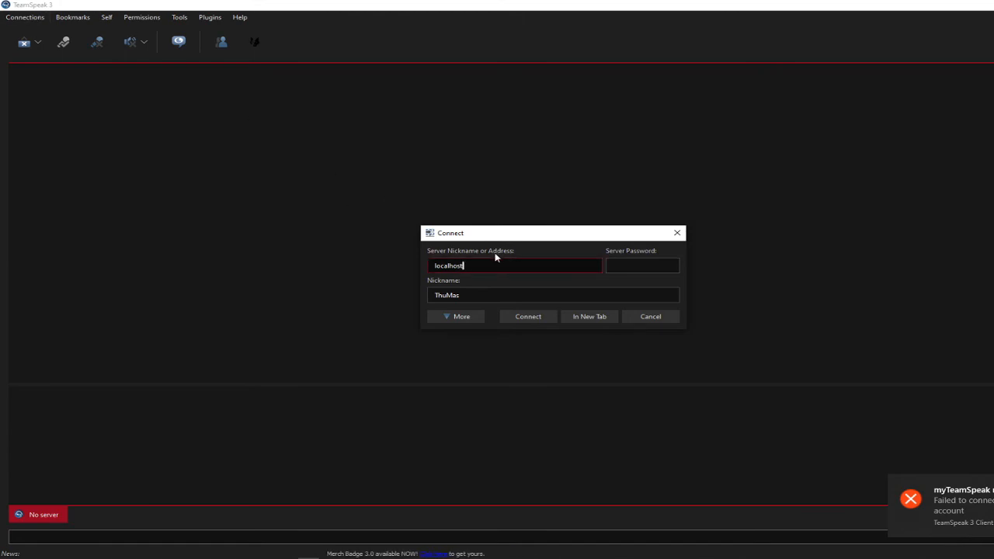
pyautogui.moveTo(470, 266); pyautogui.dragTo(405, 266)
pyautogui.click(470, 265)
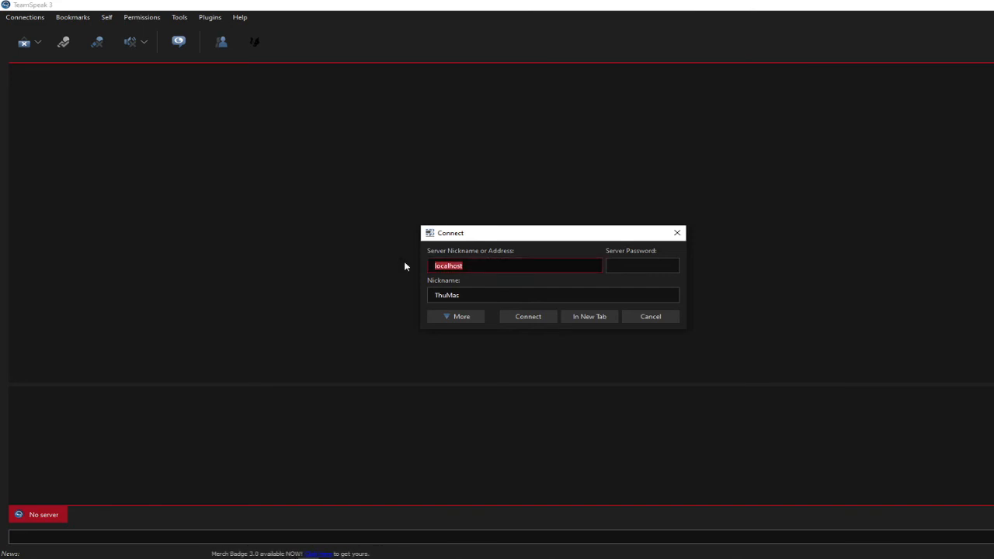
pyautogui.click(468, 266)
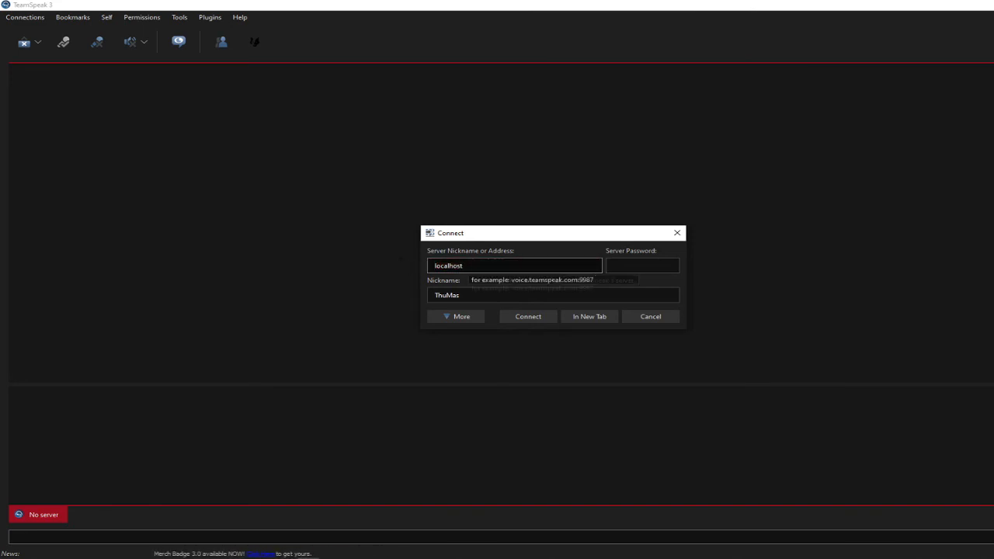
pyautogui.rightClick(533, 297)
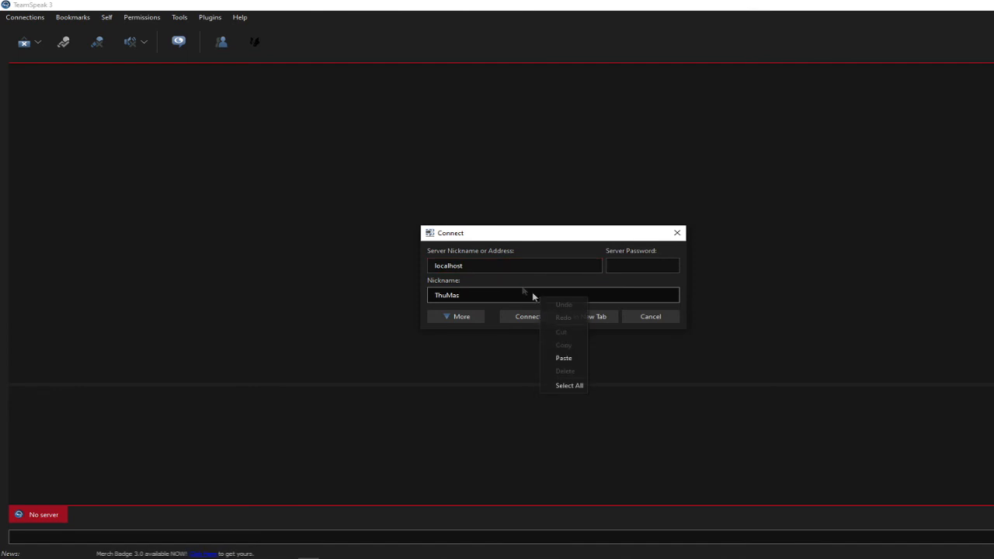
pyautogui.click(494, 268)
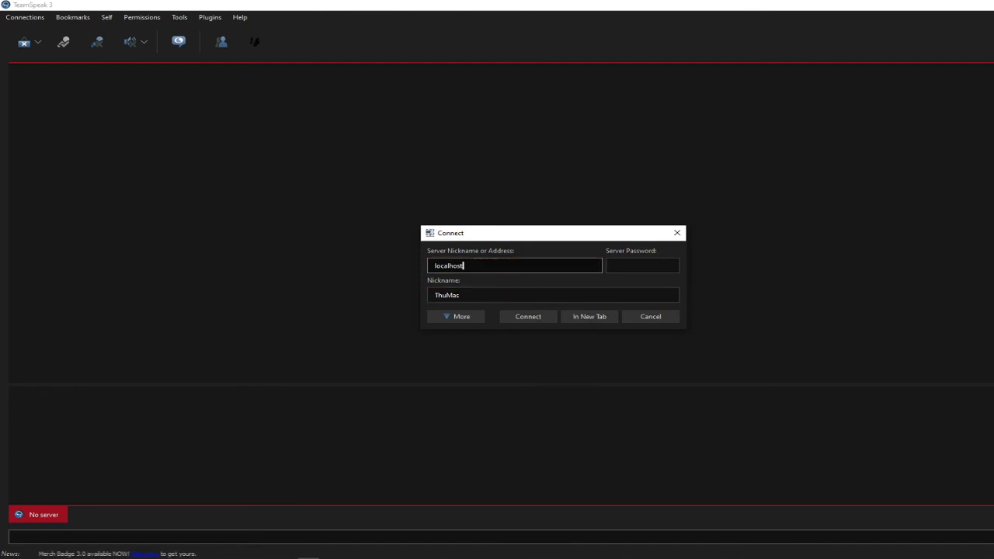
pyautogui.doubleClick(494, 266)
pyautogui.click(495, 266)
pyautogui.click(614, 265)
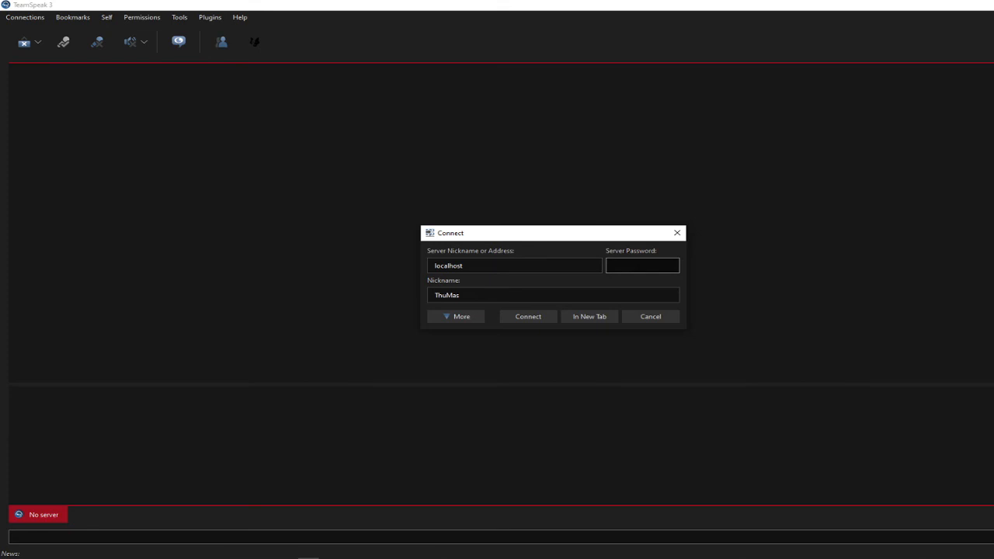
pyautogui.click(543, 318)
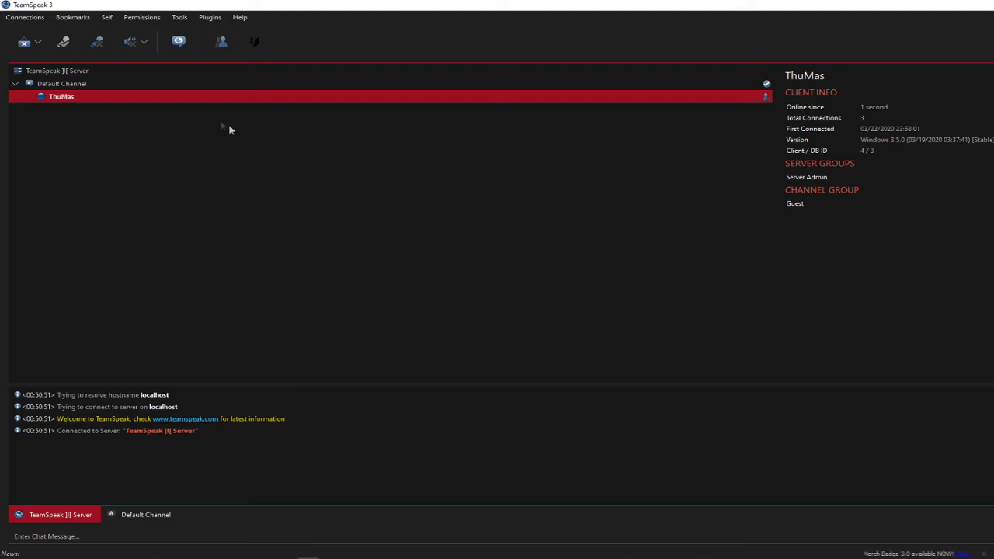
# - Add the connected server to the bookmarks and name the bookmark "Test server"
pyautogui.click(72, 17)
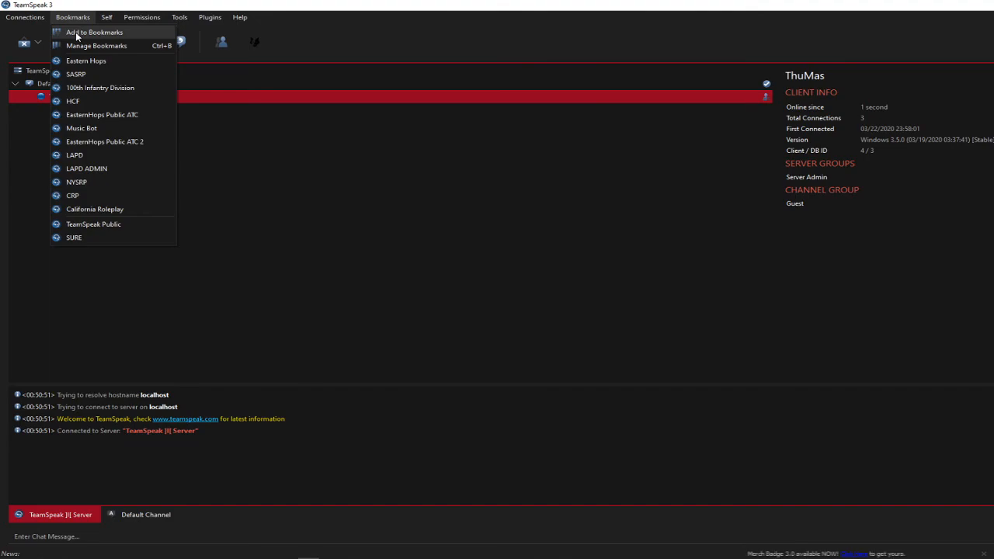
pyautogui.click(76, 32)
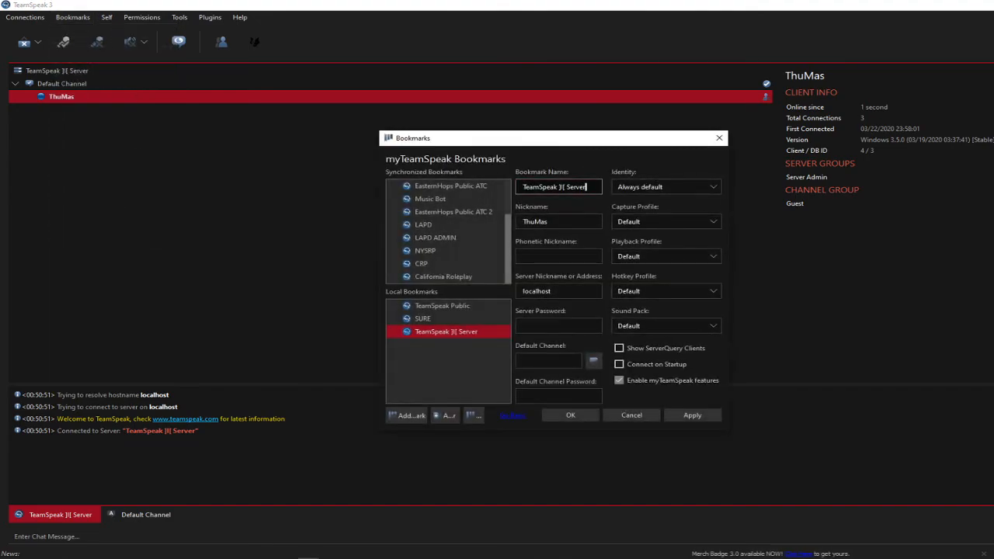
pyautogui.tripleClick(584, 188)
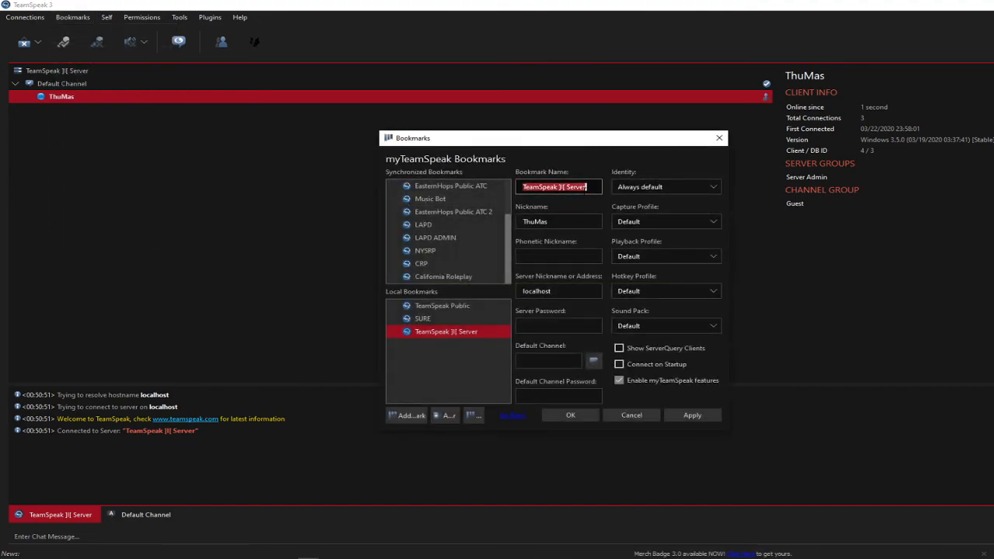
pyautogui.write('Test server')
pyautogui.press('Tab')
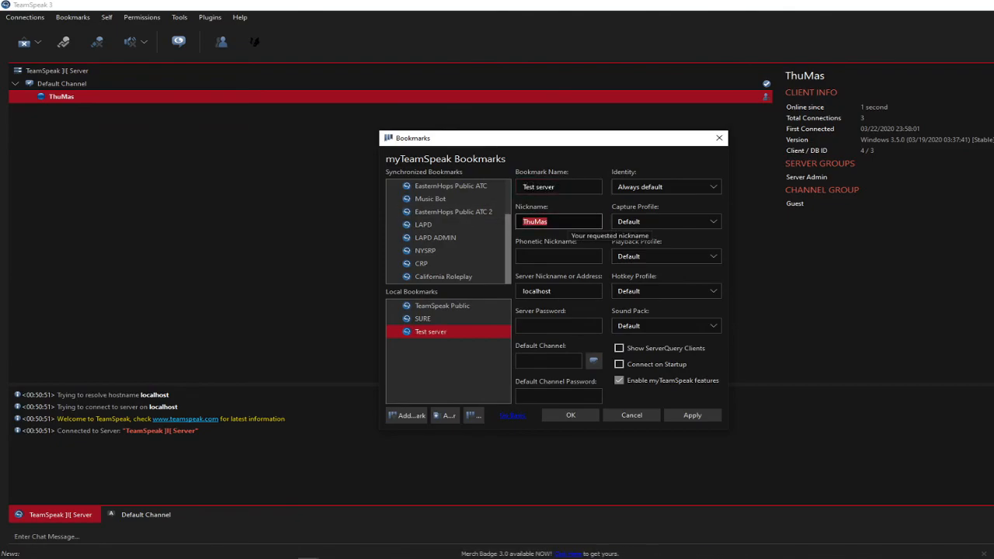
# - Set the bookmark's nickname to the person's initial and surname, and save the bookmark
pyautogui.write('T')
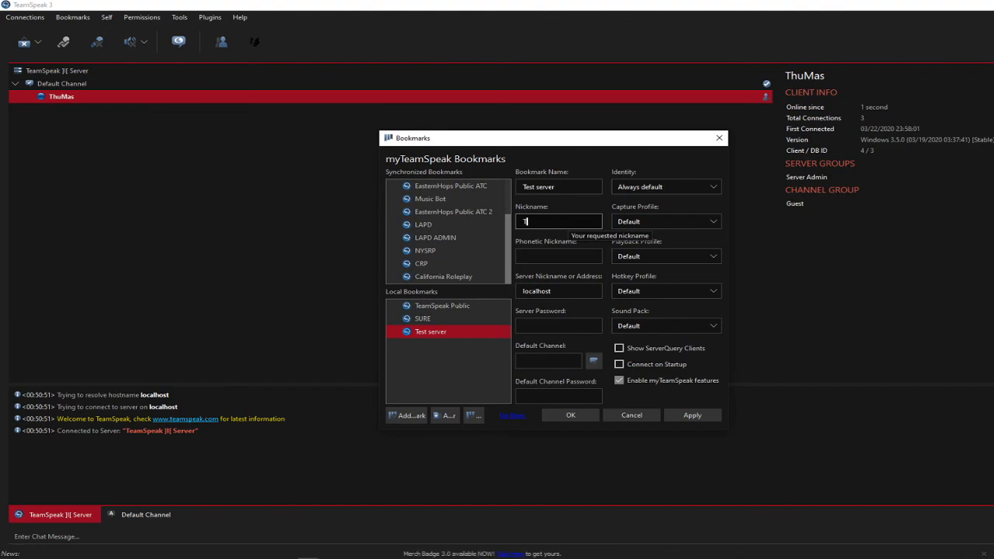
pyautogui.write('. Killilay')
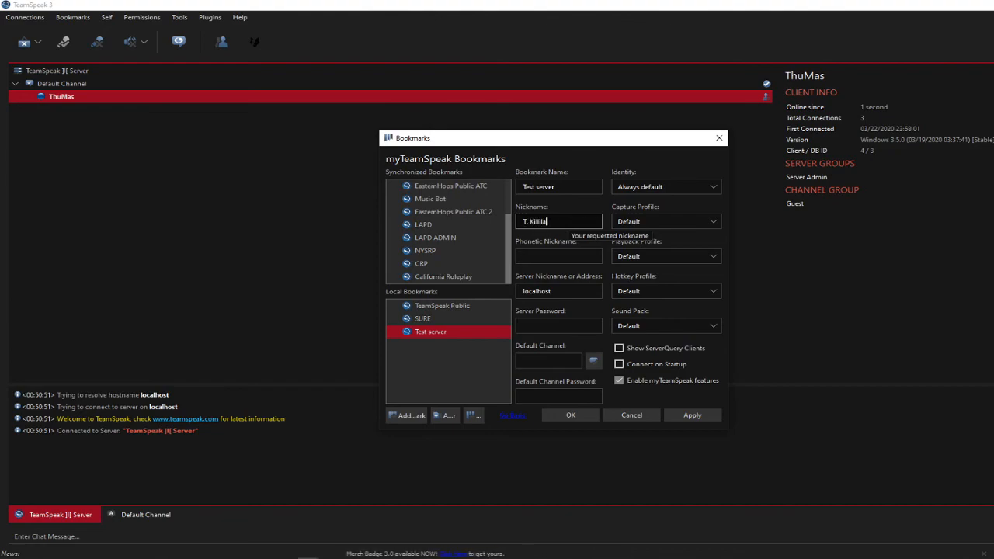
pyautogui.press('Left')
pyautogui.press('Left')
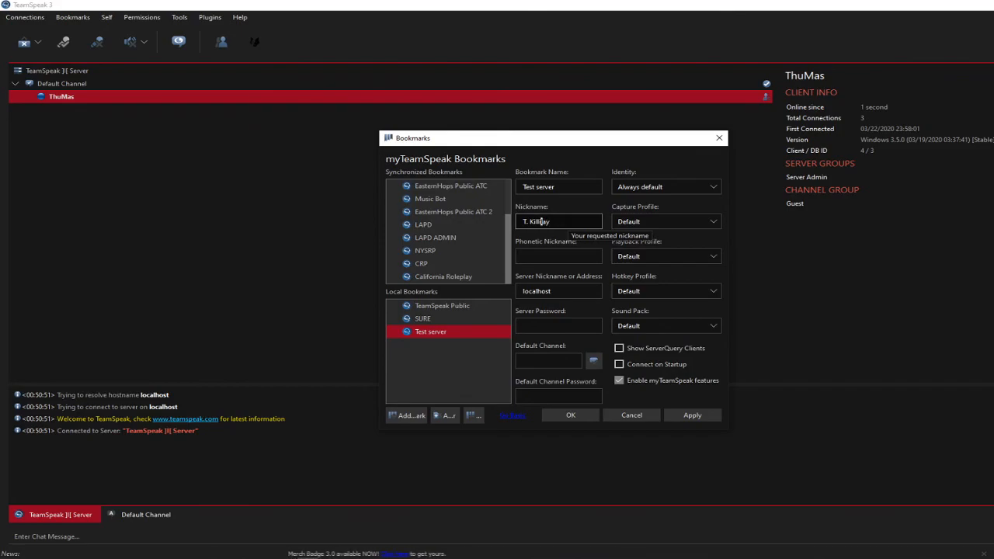
pyautogui.click(692, 415)
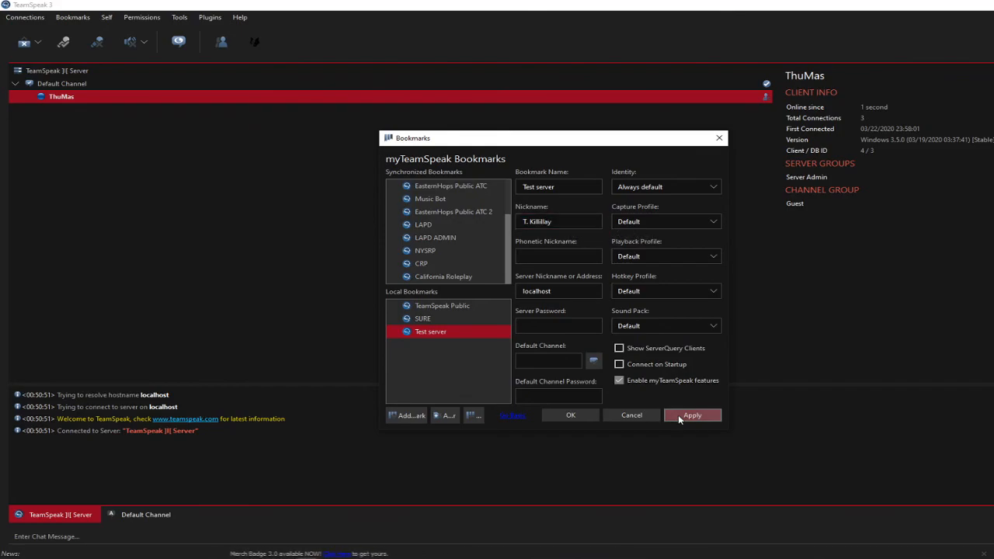
pyautogui.click(547, 420)
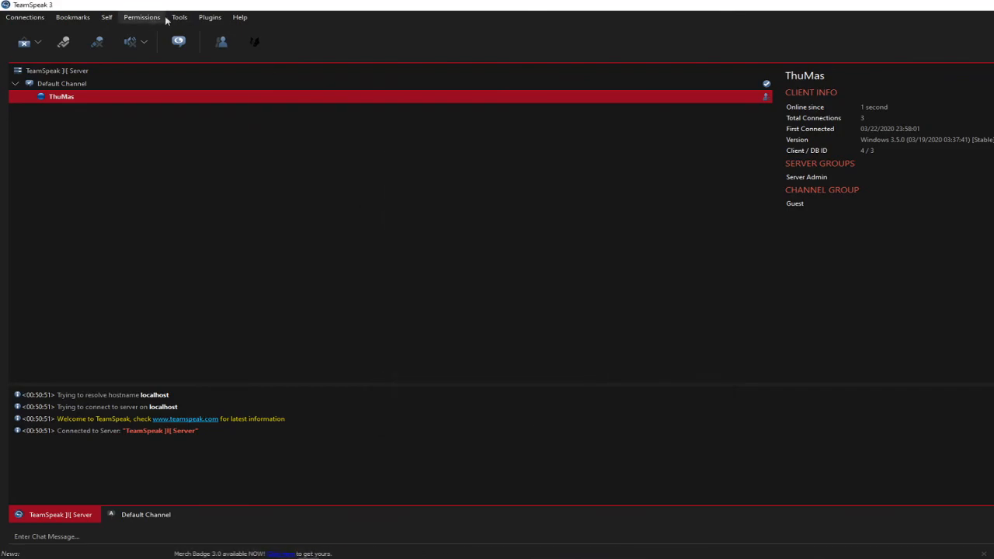
# - Disconnect from the current server and reconnect through the Test server bookmark
pyautogui.hotkey('ctrl', 'd')
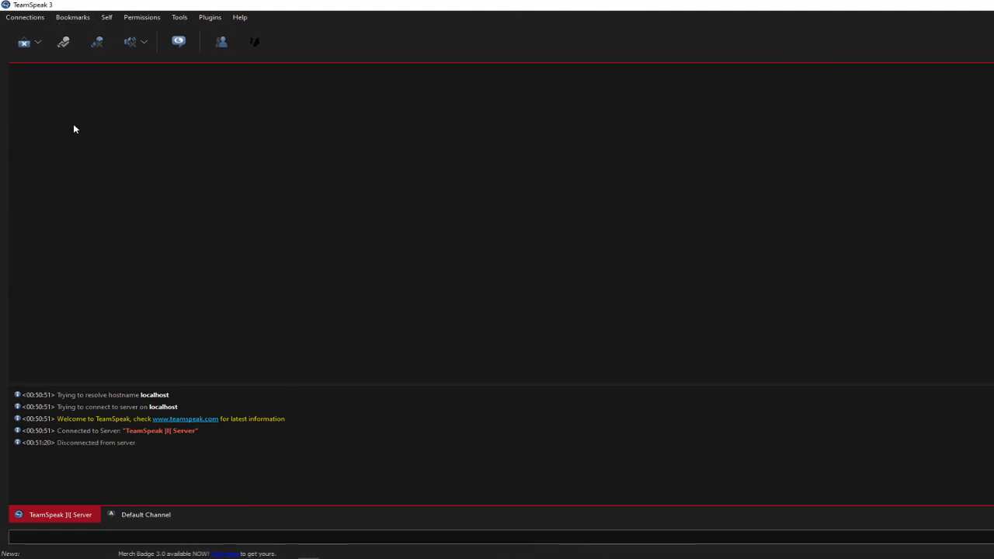
pyautogui.click(39, 18)
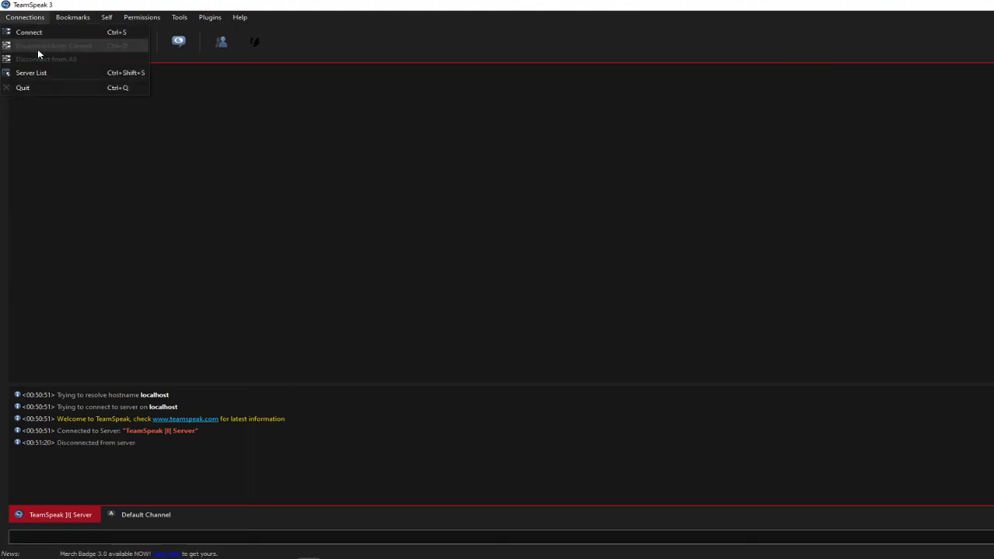
pyautogui.click(183, 45)
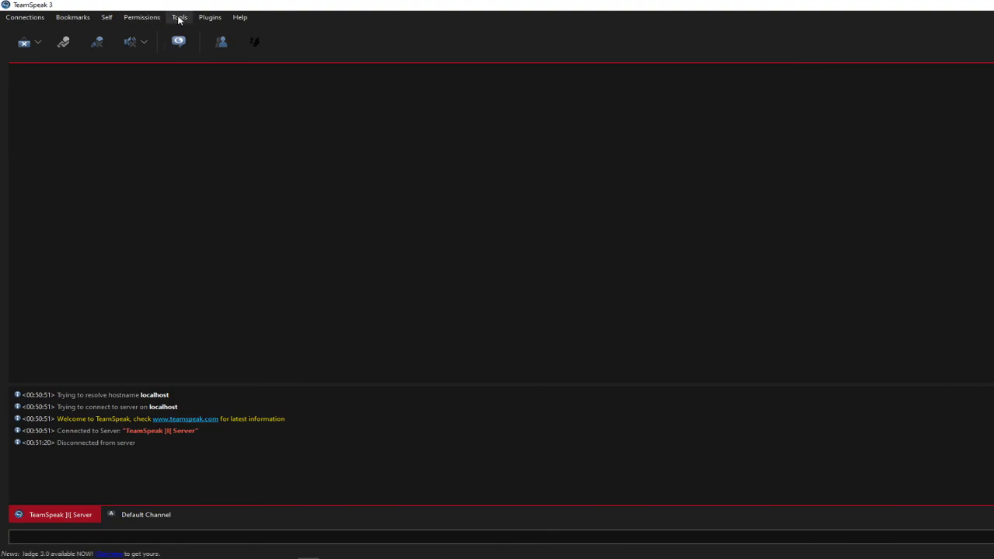
pyautogui.click(89, 20)
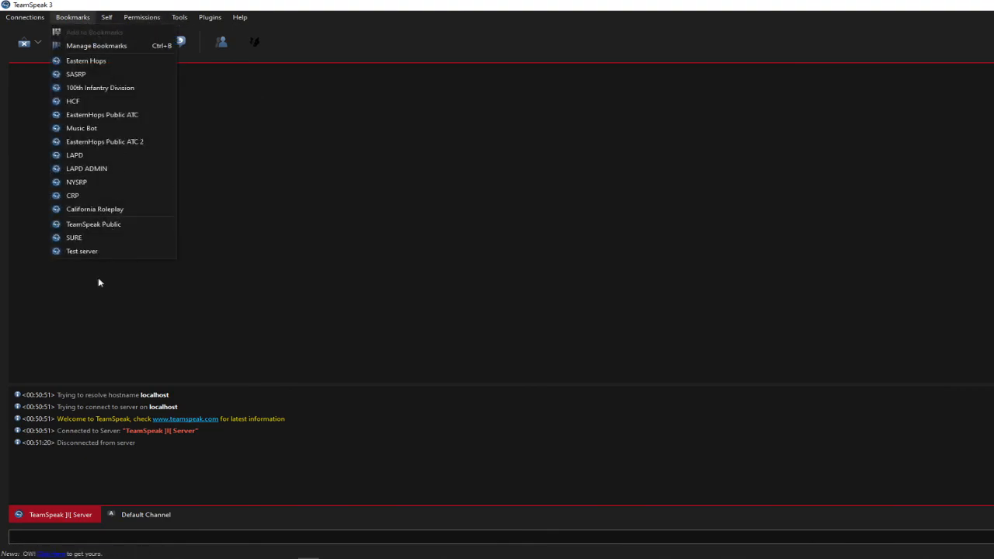
pyautogui.click(94, 258)
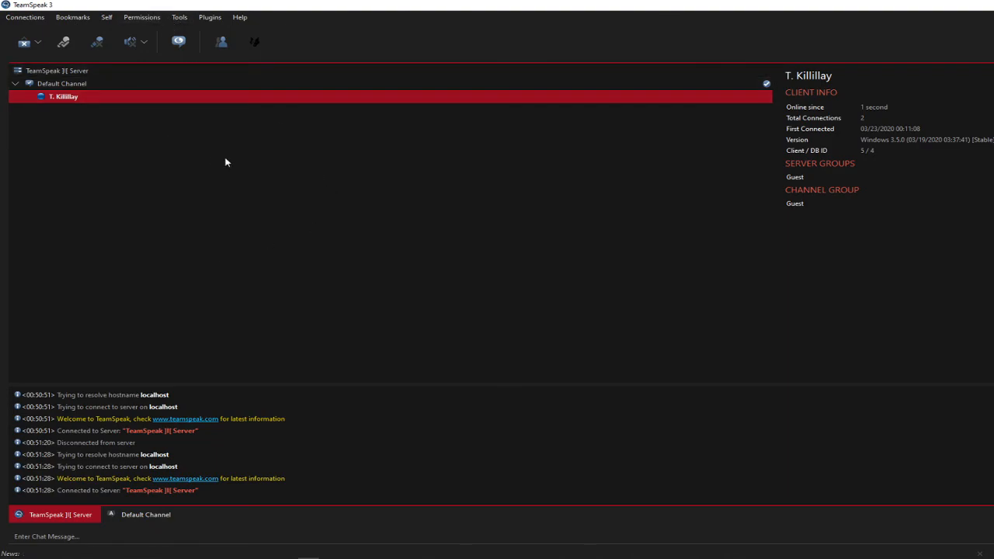
pyautogui.click(370, 202)
pyautogui.click(183, 17)
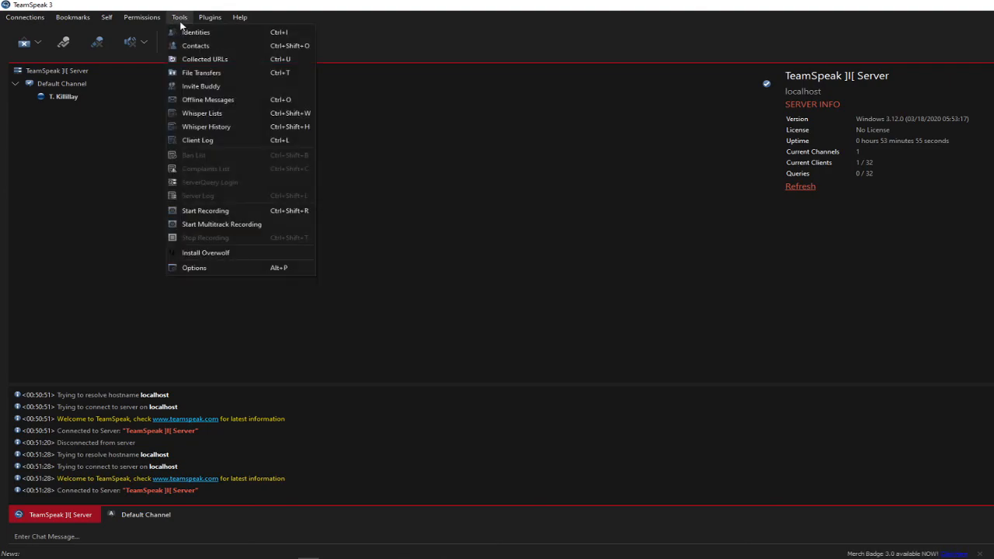
pyautogui.click(211, 270)
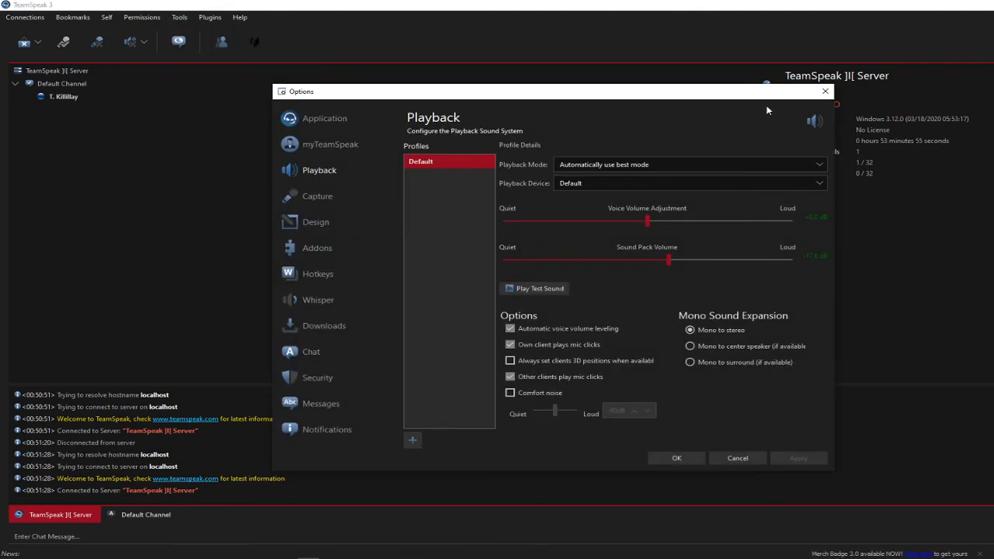
pyautogui.click(825, 91)
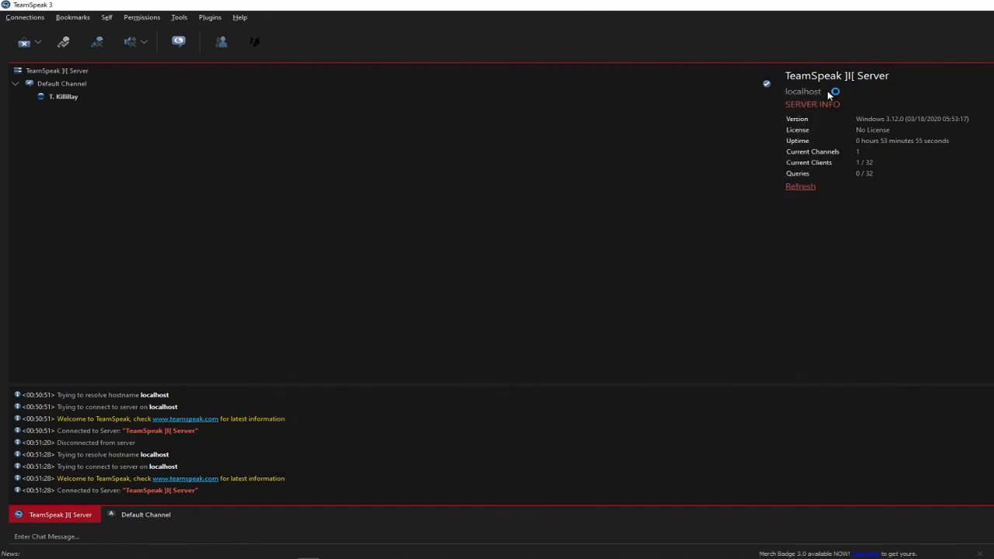
# - Open the client options and review the Application and myTeamSpeak account settings
pyautogui.hotkey('alt', 'p')
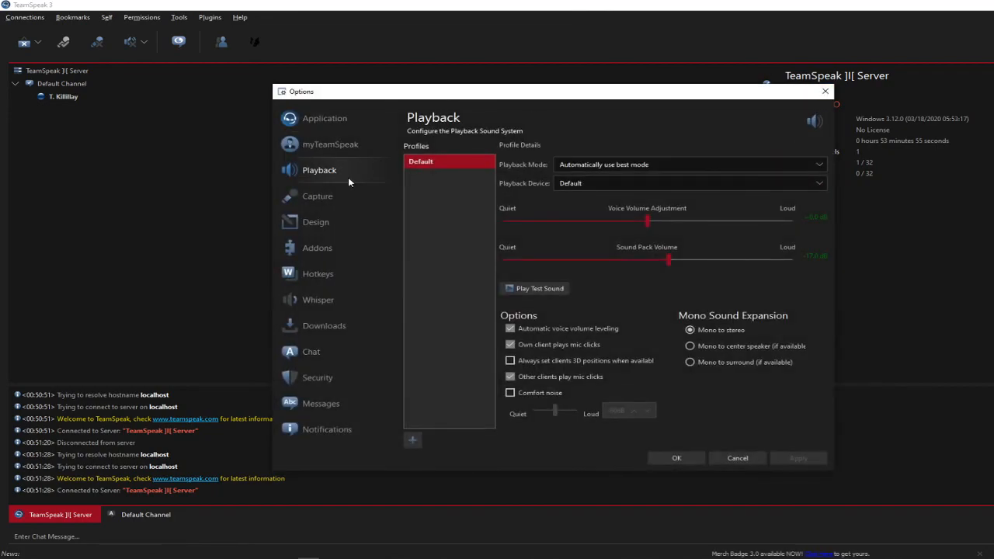
pyautogui.click(343, 129)
pyautogui.click(353, 147)
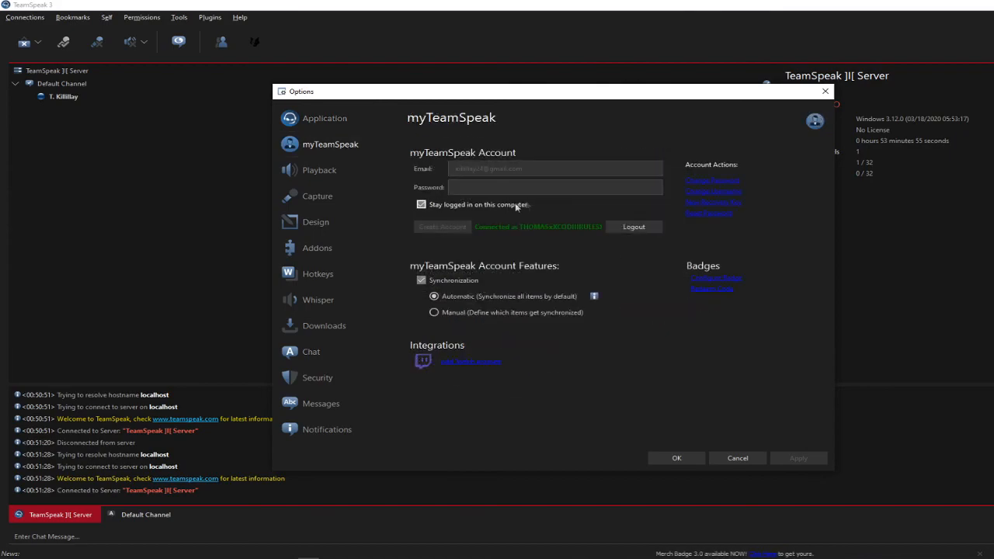
# - Try setting the playback device to Headset Earphone (4- ASTRO Wireless Transmitter), keeping the playback mode on automatic
pyautogui.click(355, 171)
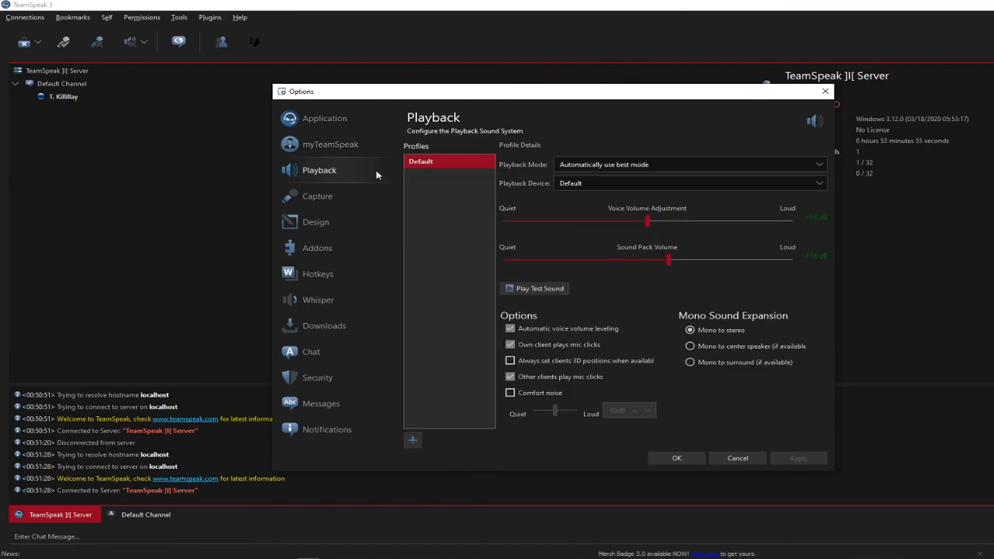
pyautogui.click(586, 166)
pyautogui.click(586, 176)
pyautogui.click(590, 183)
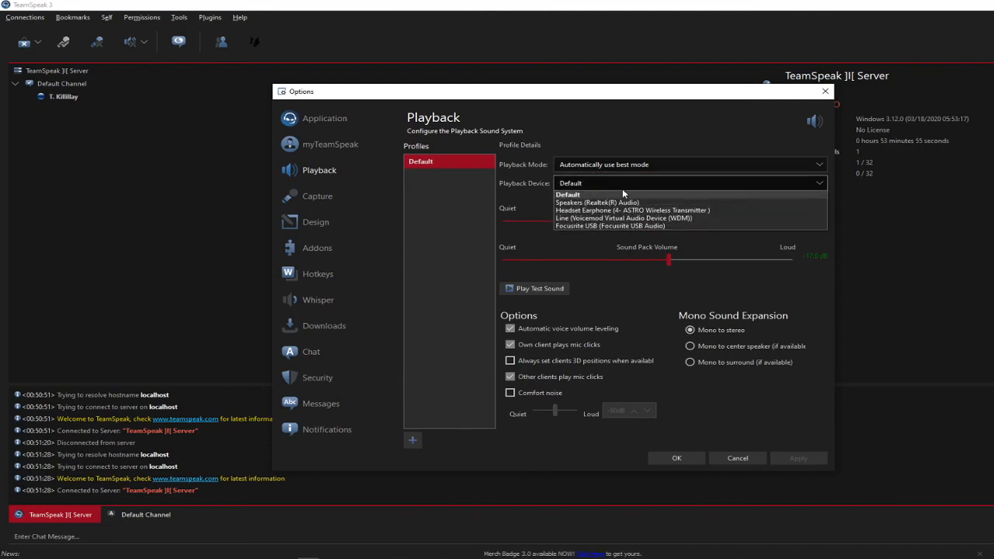
pyautogui.click(603, 183)
pyautogui.click(600, 183)
pyautogui.click(600, 183)
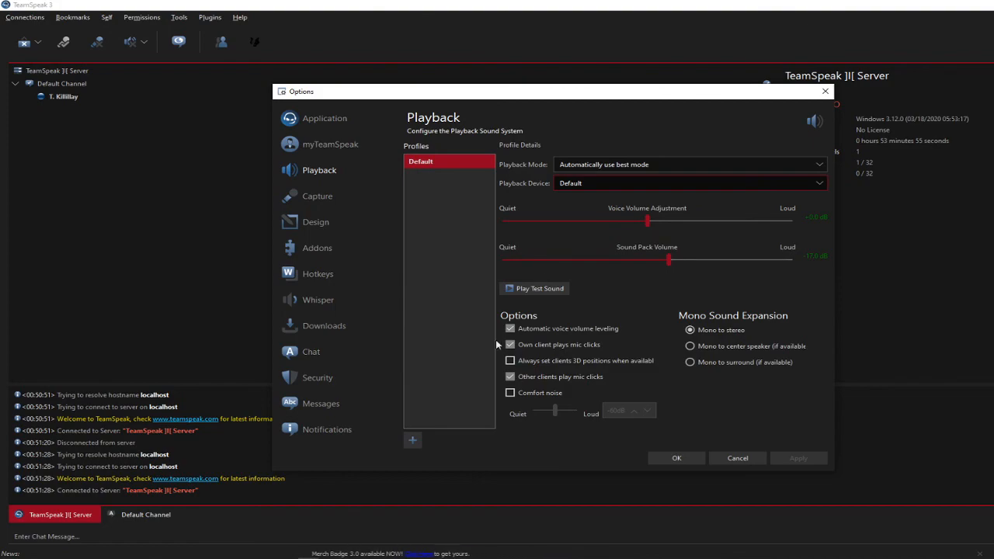
pyautogui.click(585, 183)
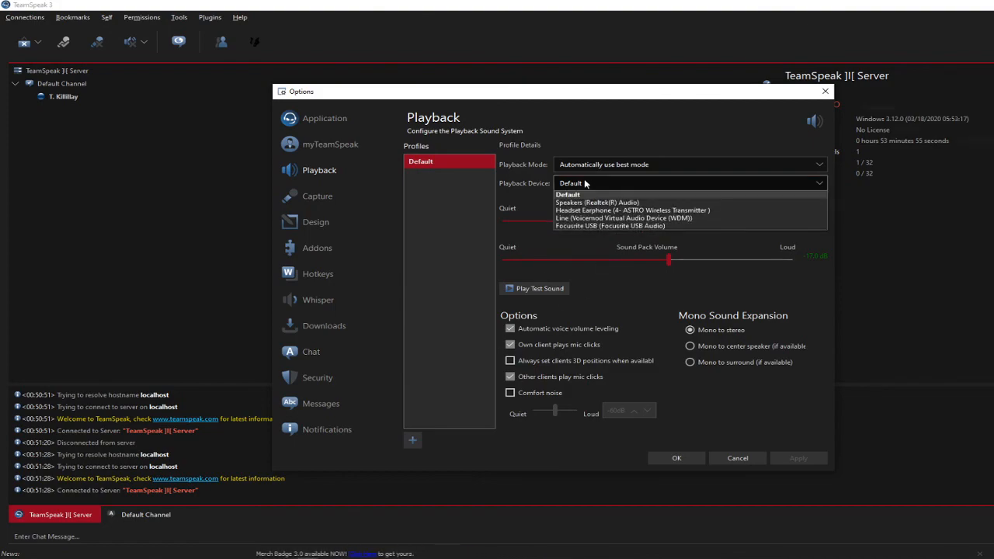
pyautogui.click(633, 210)
pyautogui.click(621, 165)
pyautogui.click(621, 165)
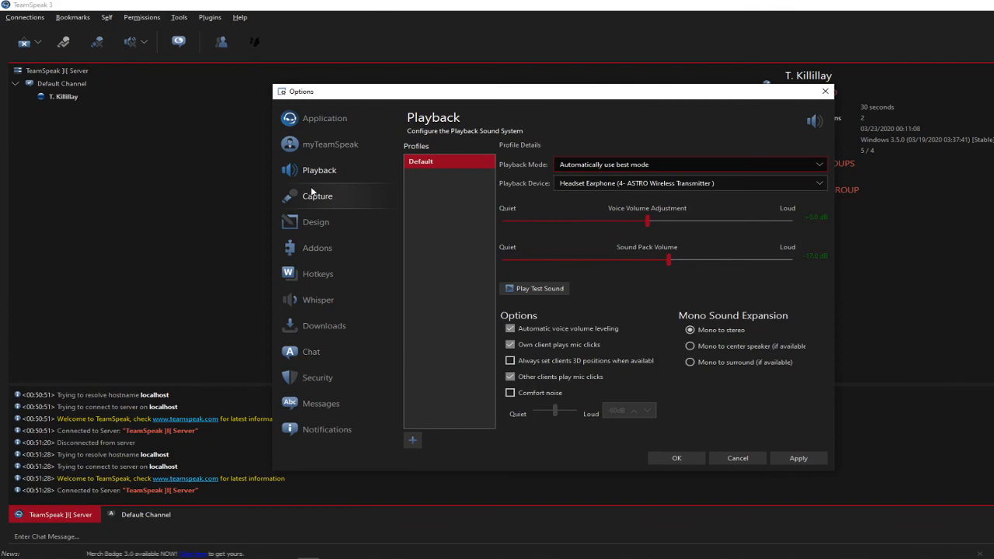
pyautogui.click(315, 222)
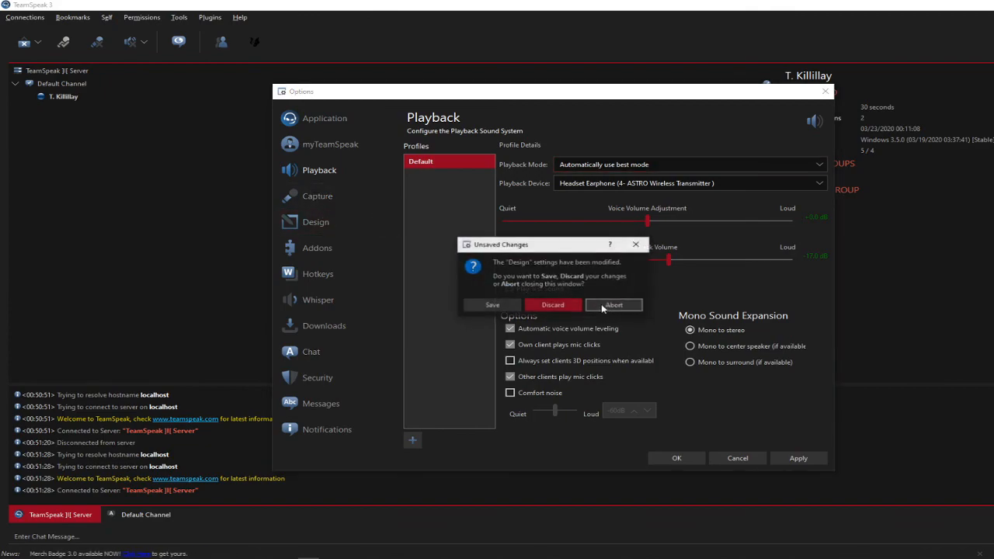
pyautogui.click(605, 306)
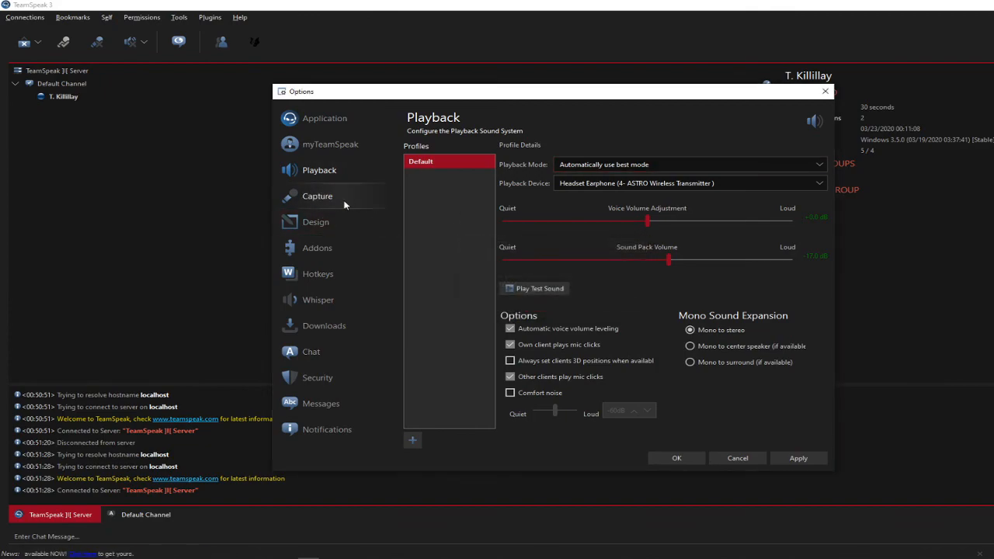
# - Switch to the capture settings, discarding the unsaved playback changes, and set the capture device to Microphone (Voicemod Virtual Audio Device (WDM))
pyautogui.click(345, 204)
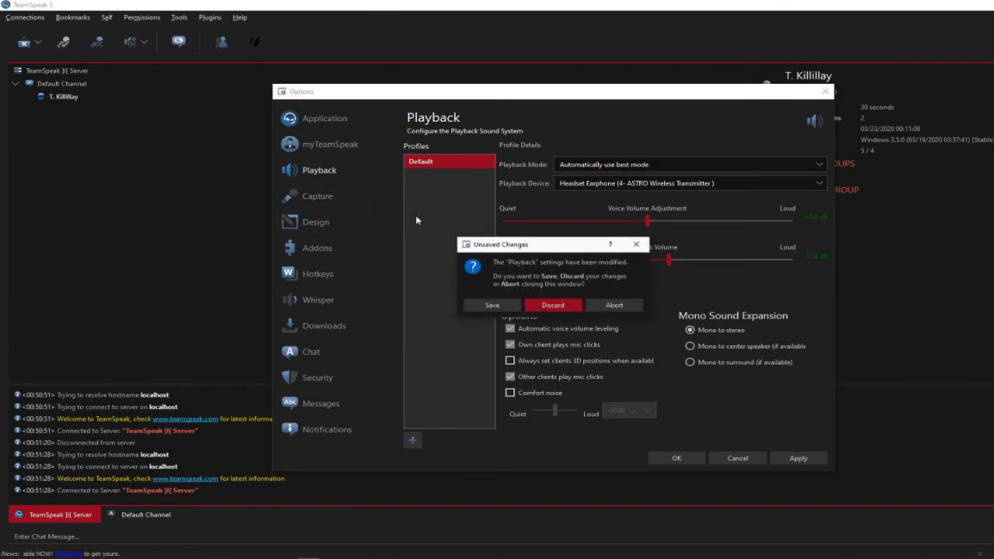
pyautogui.click(537, 308)
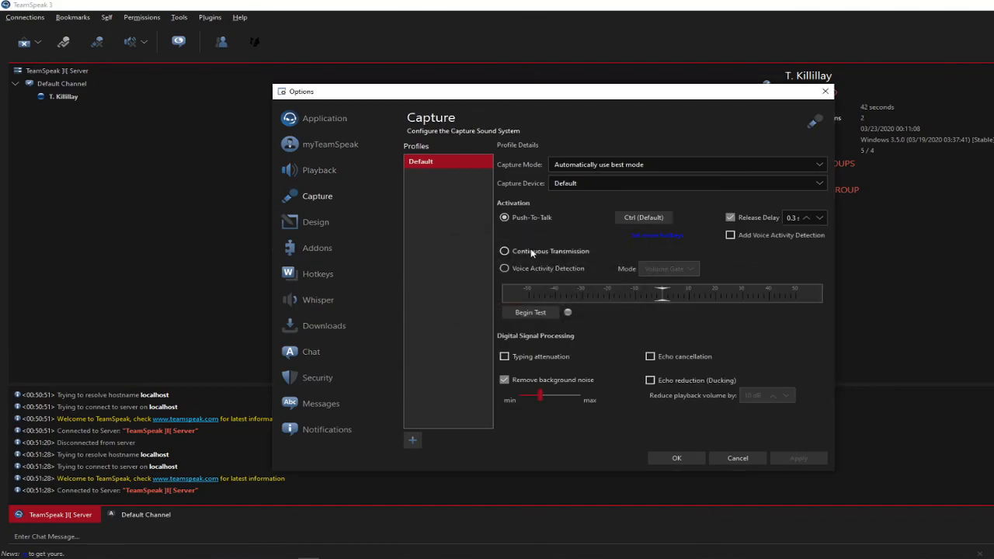
pyautogui.click(604, 187)
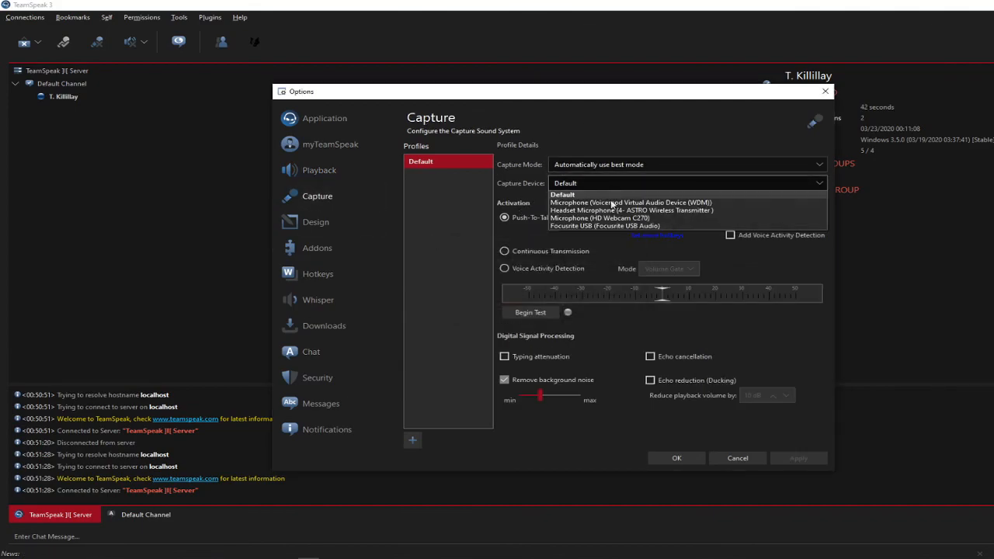
pyautogui.click(611, 203)
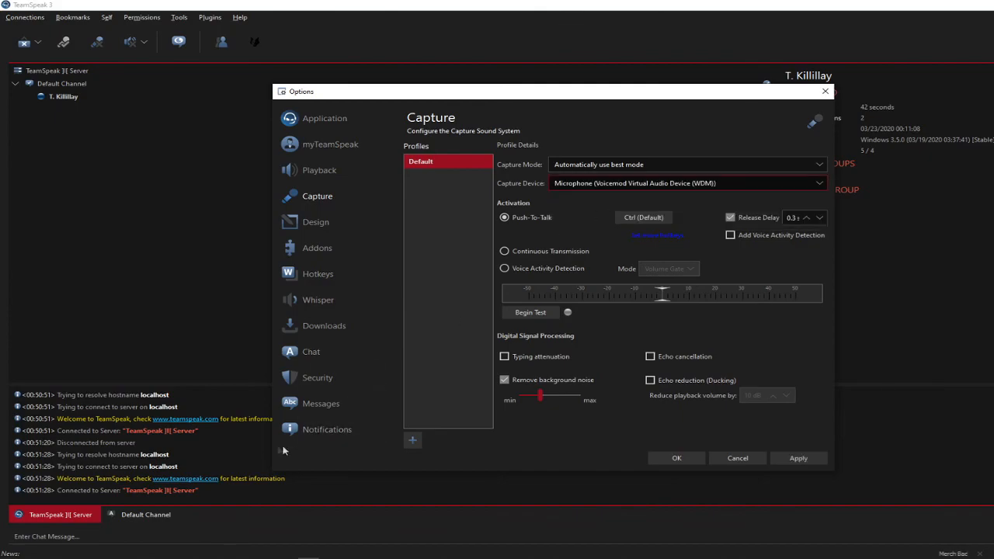
pyautogui.moveTo(309, 556)
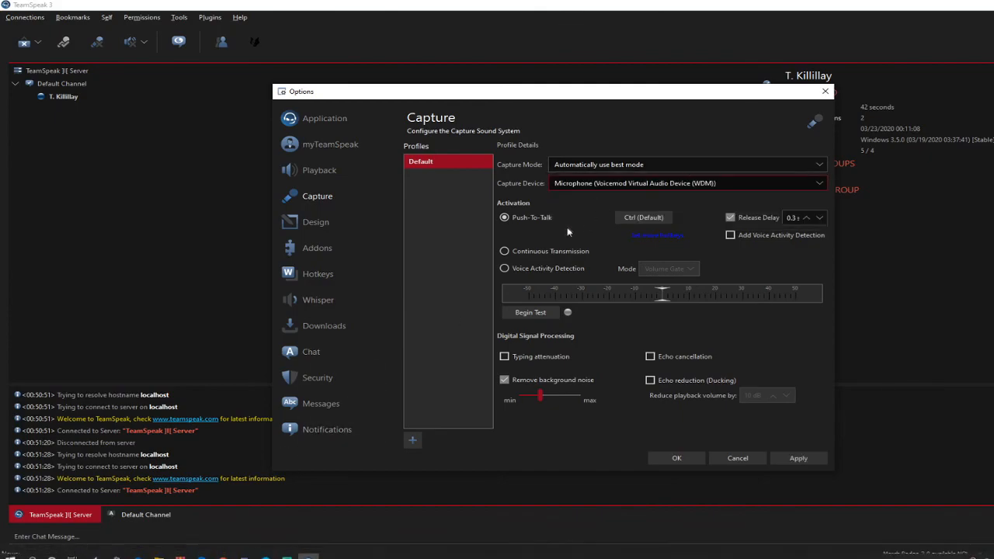
# - Try the Continuous Transmission and Voice Activity Detection activation modes, and switch back to Push-To-Talk
pyautogui.click(530, 253)
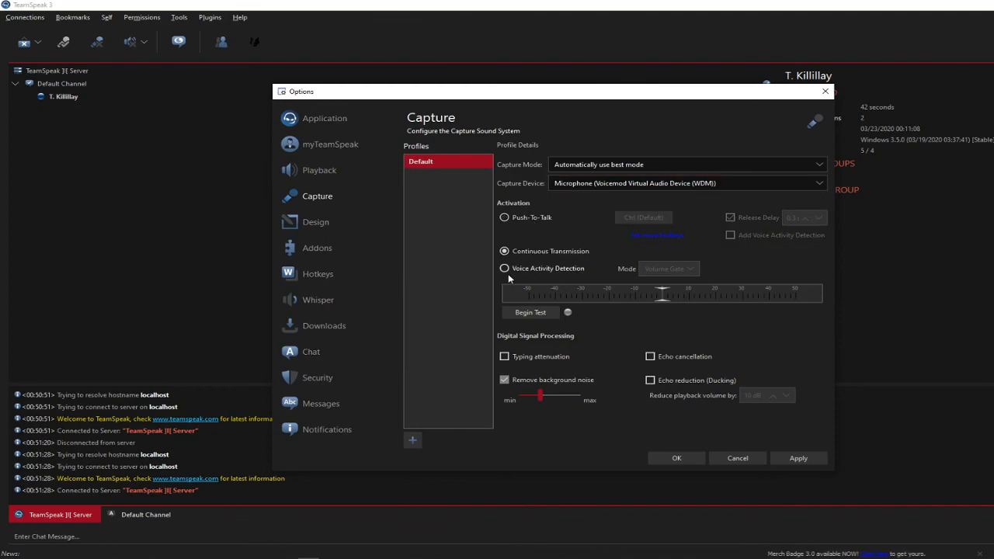
pyautogui.click(506, 268)
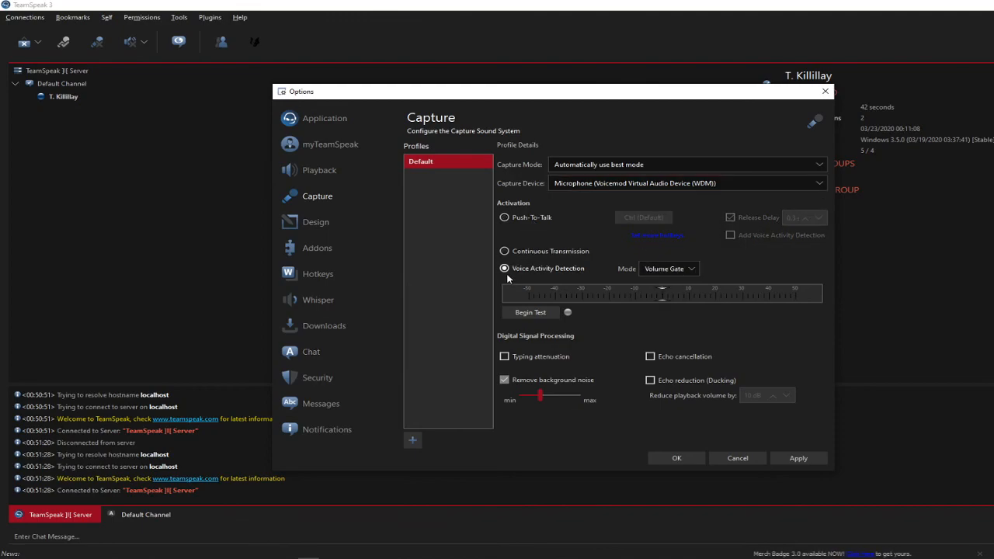
pyautogui.click(533, 218)
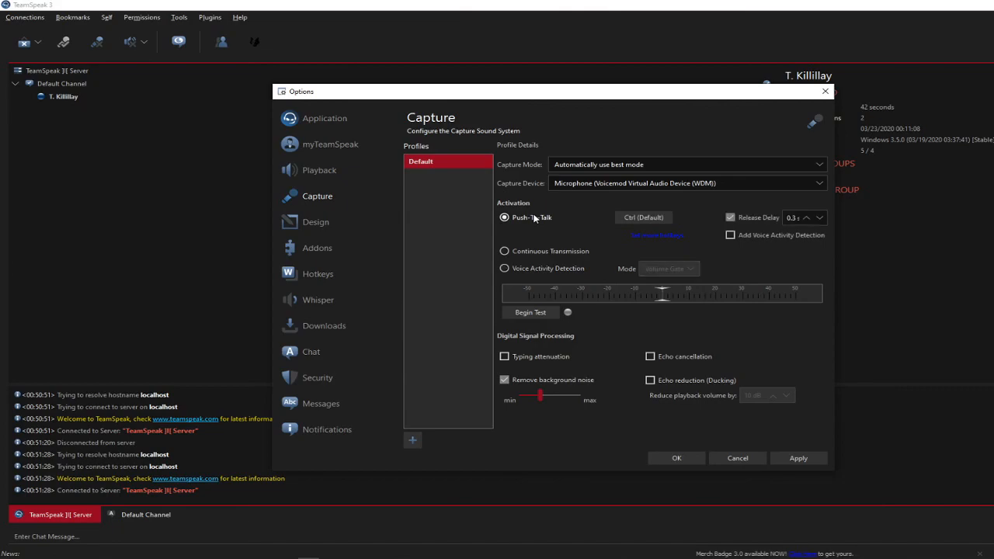
# - Assign Mouse Button 5 as the push-to-talk hotkey in the Default hotkey profile, and save the options
pyautogui.click(628, 220)
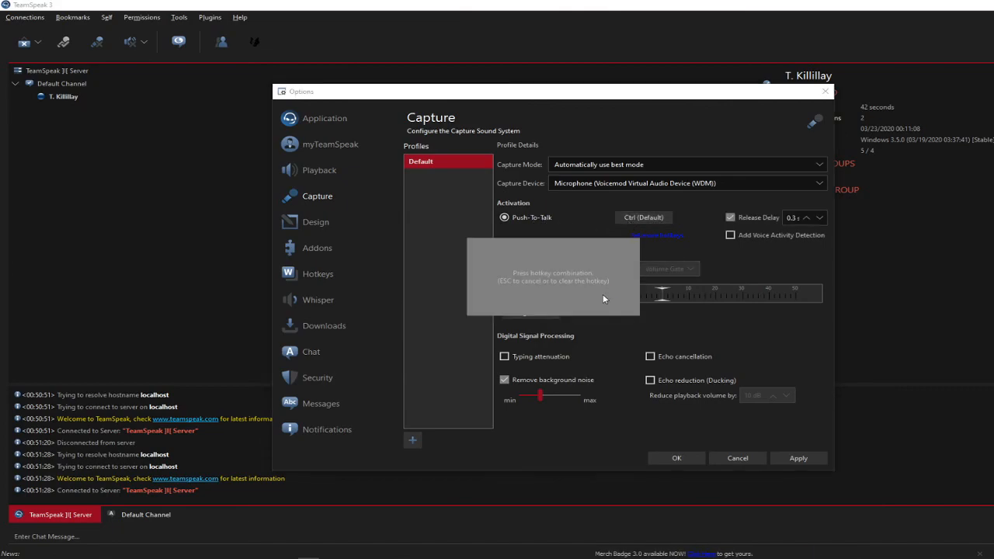
pyautogui.press('ctrl')
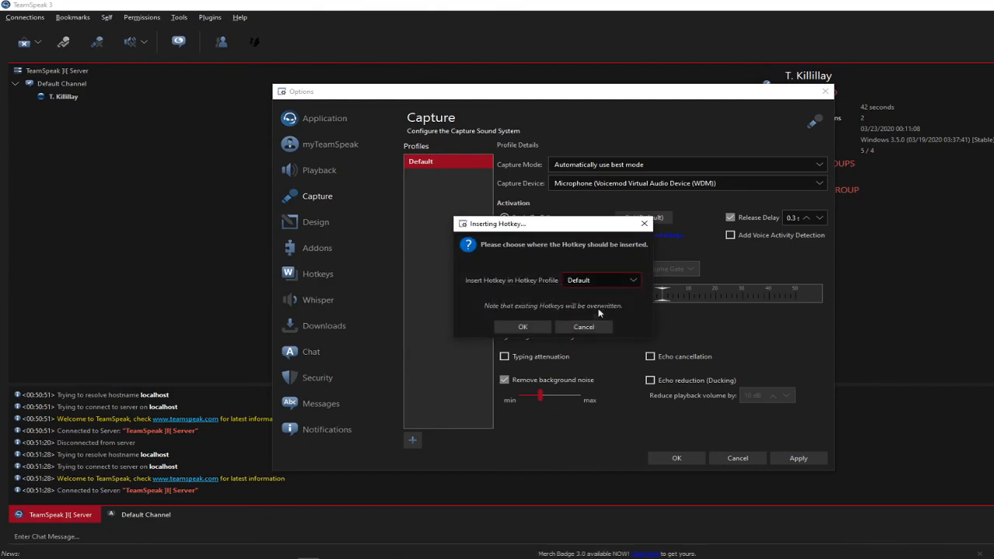
pyautogui.click(549, 327)
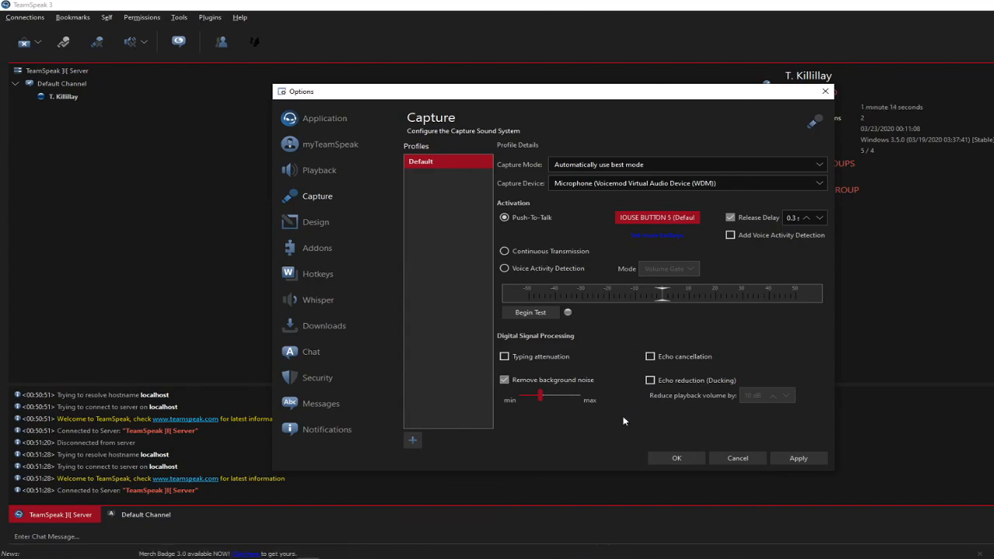
pyautogui.click(798, 459)
pyautogui.click(677, 459)
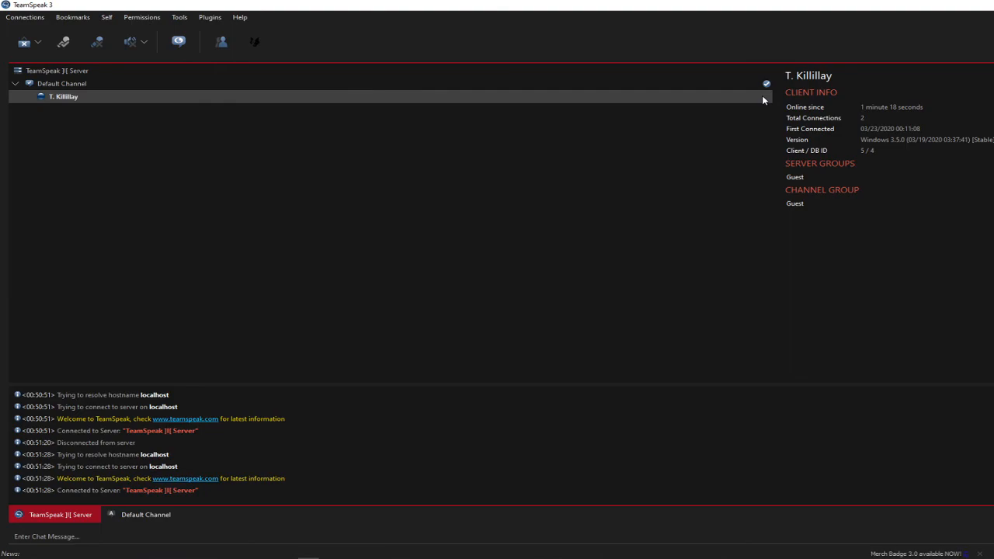
# - Change the own client's nickname on the server to the person's first name
pyautogui.click(60, 99)
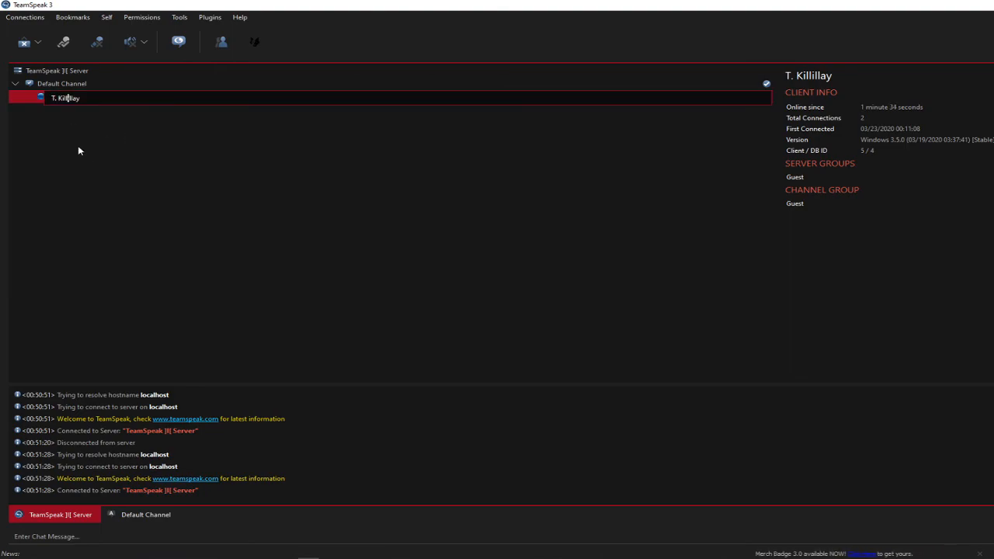
pyautogui.press('Escape')
pyautogui.rightClick(65, 101)
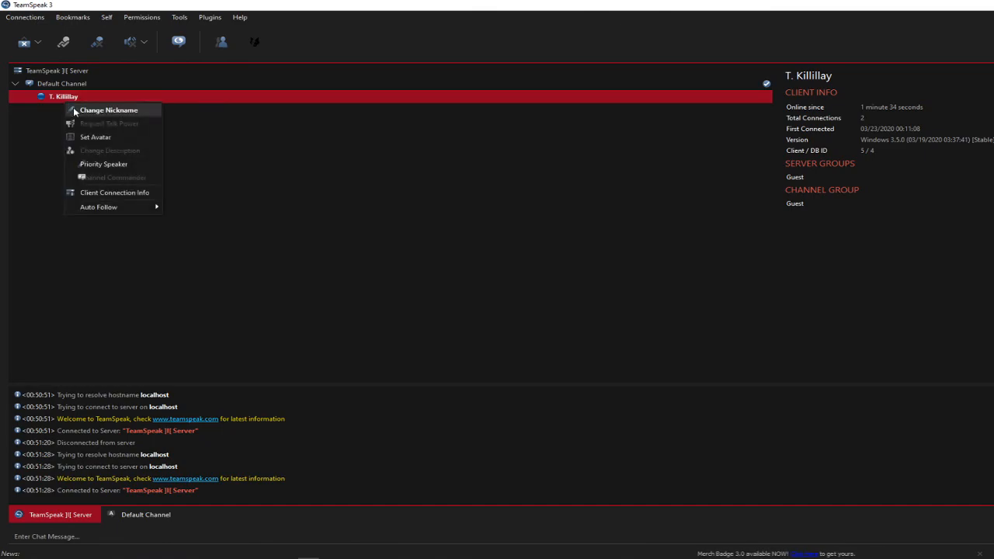
pyautogui.click(73, 107)
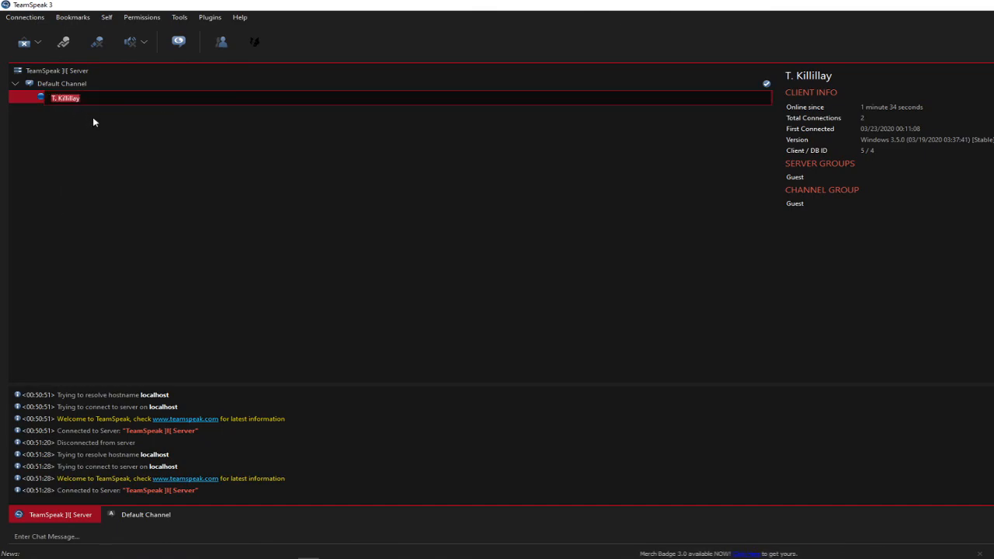
pyautogui.write('Thomas')
pyautogui.press('Return')
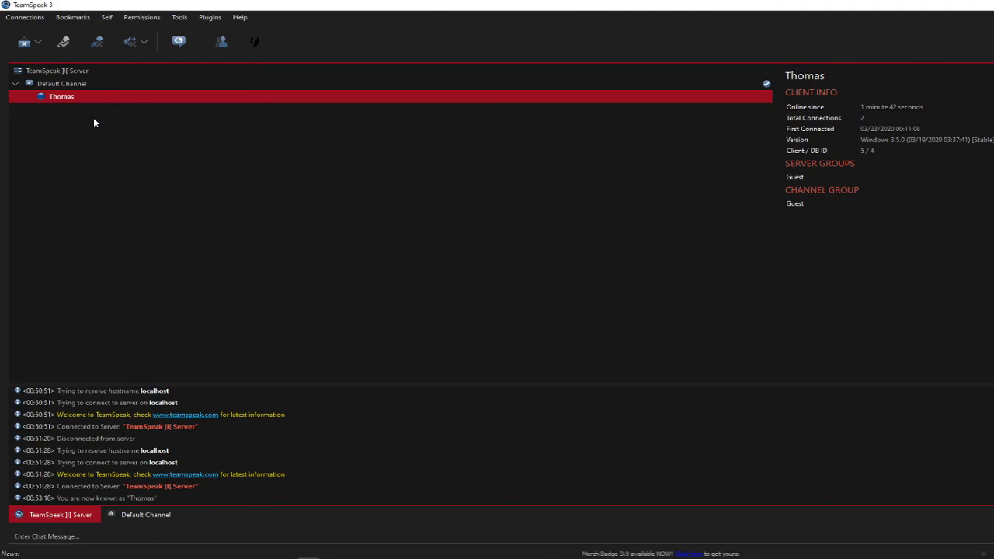
# - View the avatar image selection for the own client and leave it without choosing a file
pyautogui.rightClick(115, 98)
pyautogui.click(134, 133)
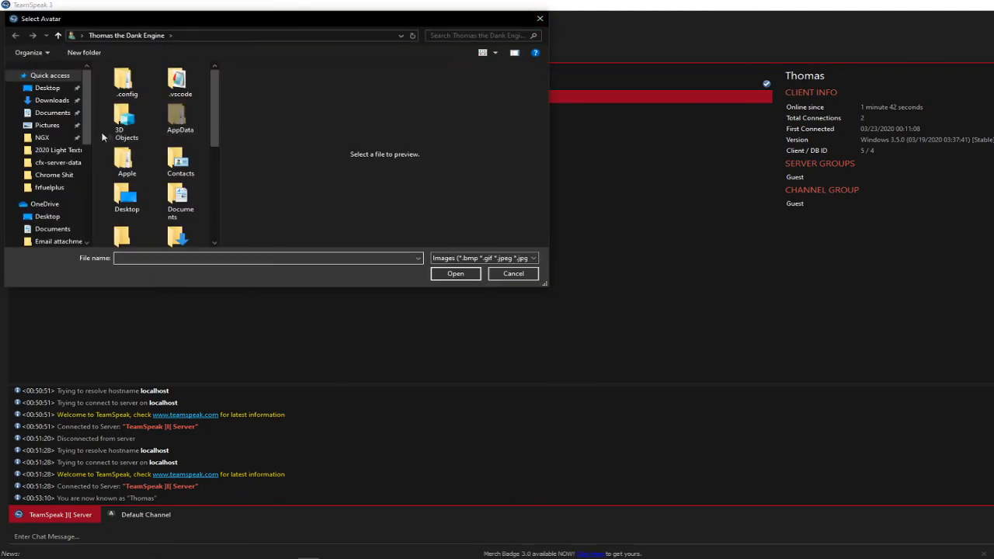
pyautogui.click(540, 18)
# - Examine the own client's connection info and close it
pyautogui.rightClick(168, 101)
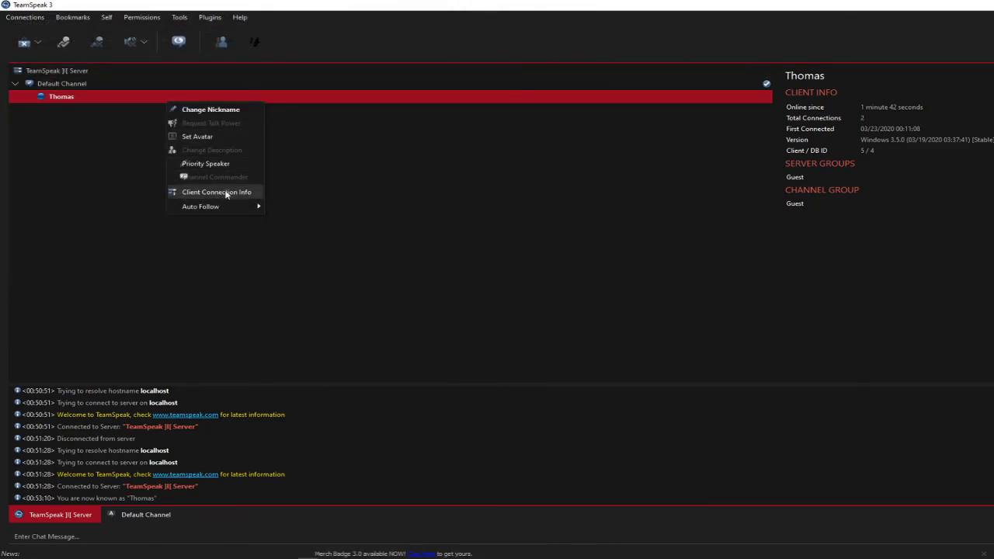
pyautogui.moveTo(227, 203)
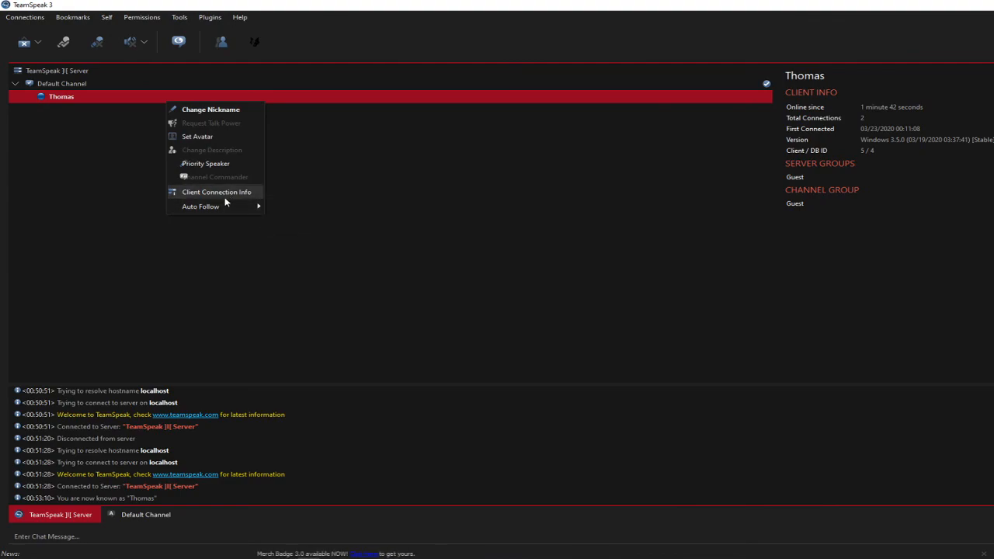
pyautogui.click(224, 193)
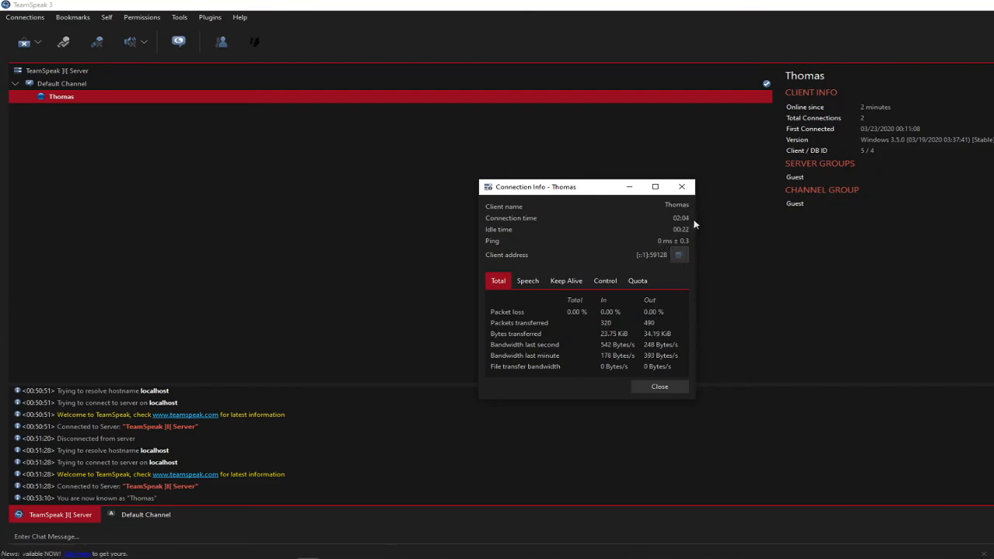
pyautogui.click(682, 187)
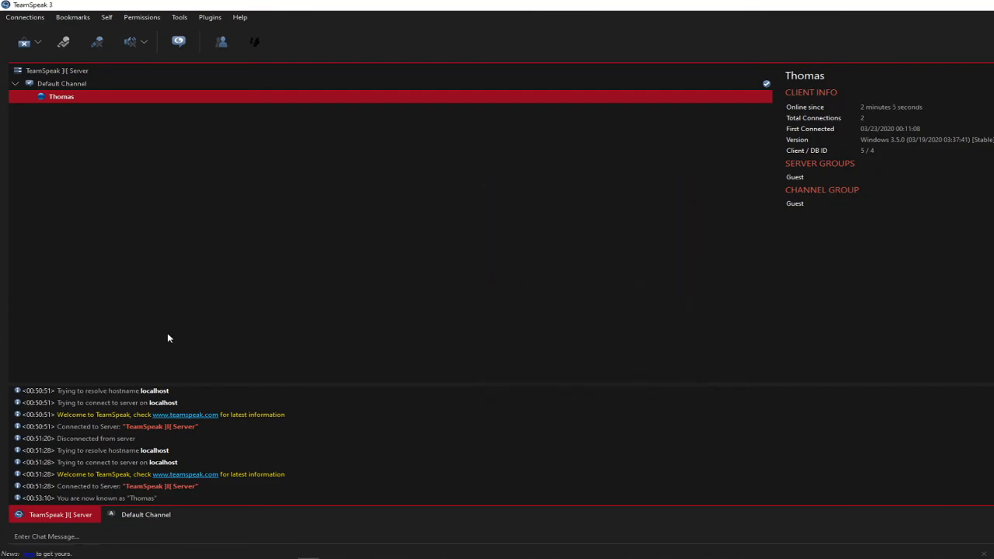